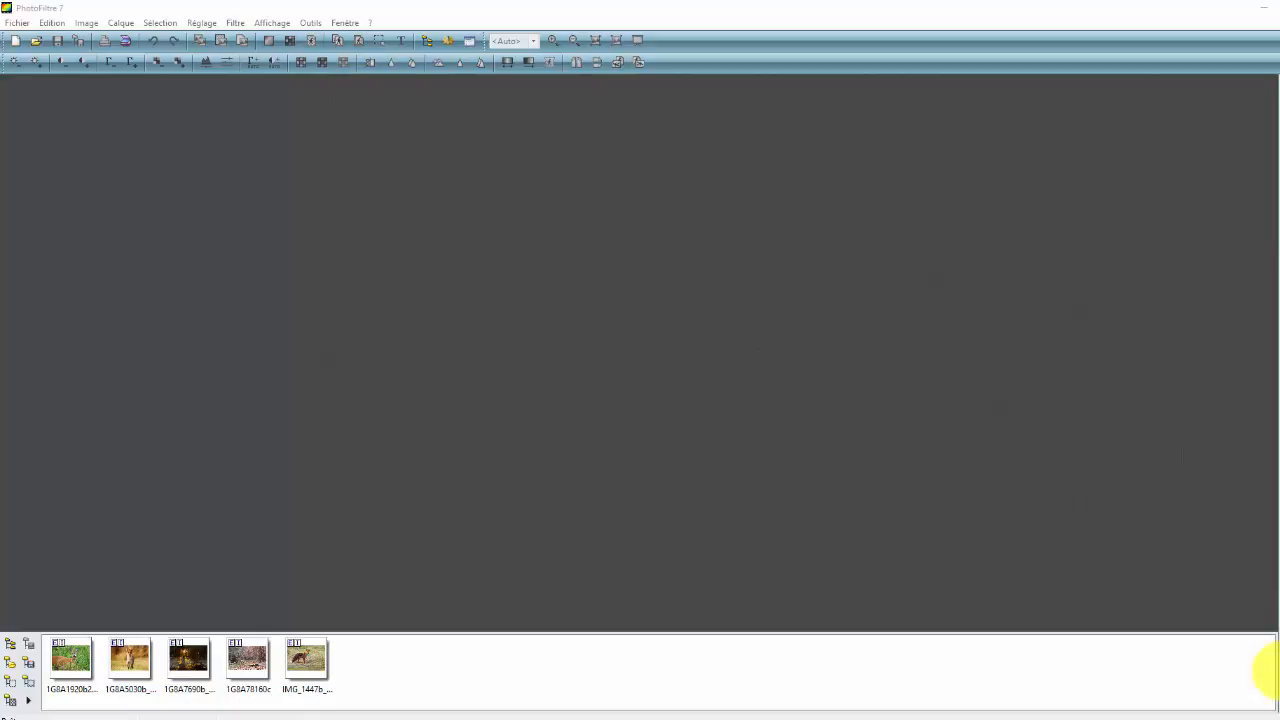
Open the forest photo 1G8A78160c.jpg from the test folder.
left_click(17, 22)
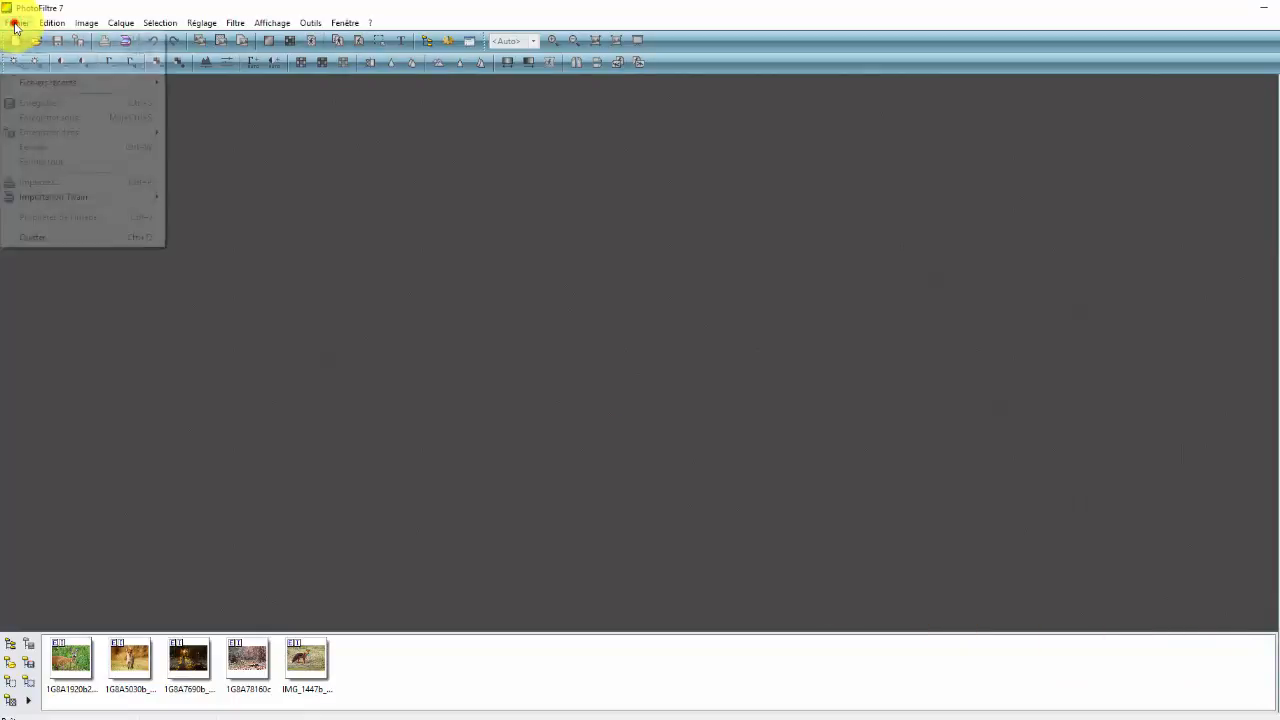
left_click(30, 54)
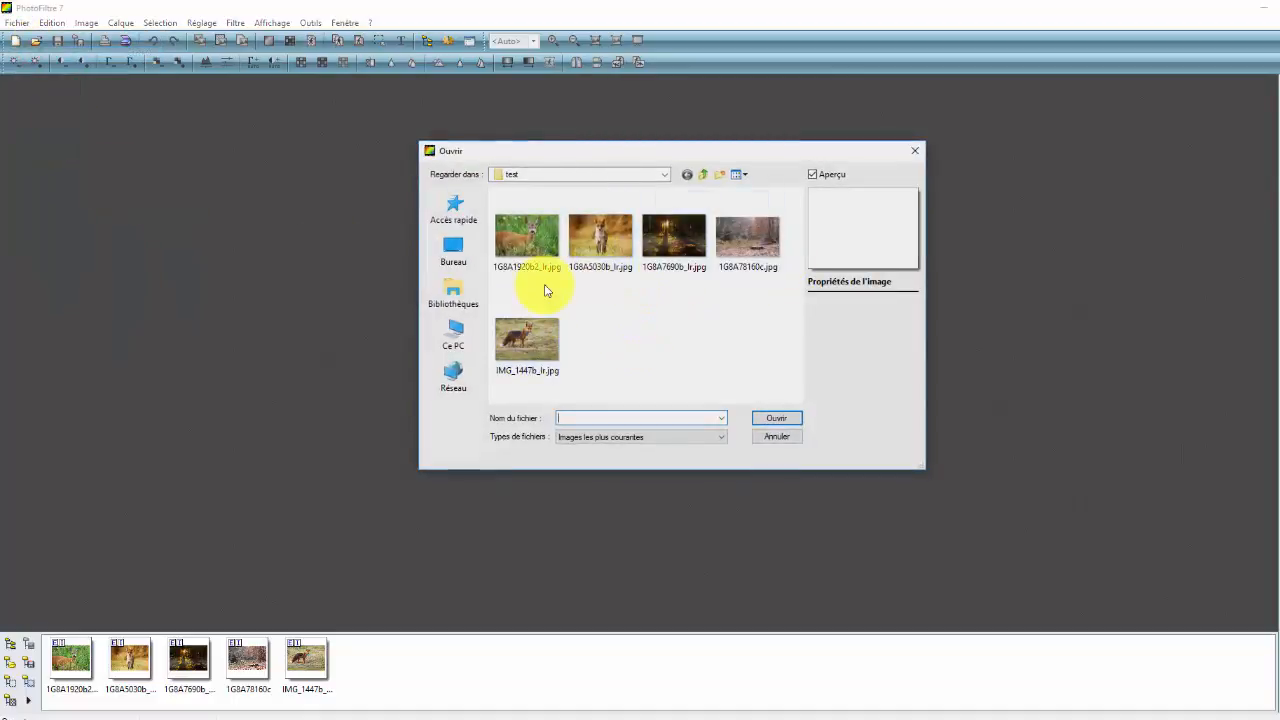
left_click(758, 262)
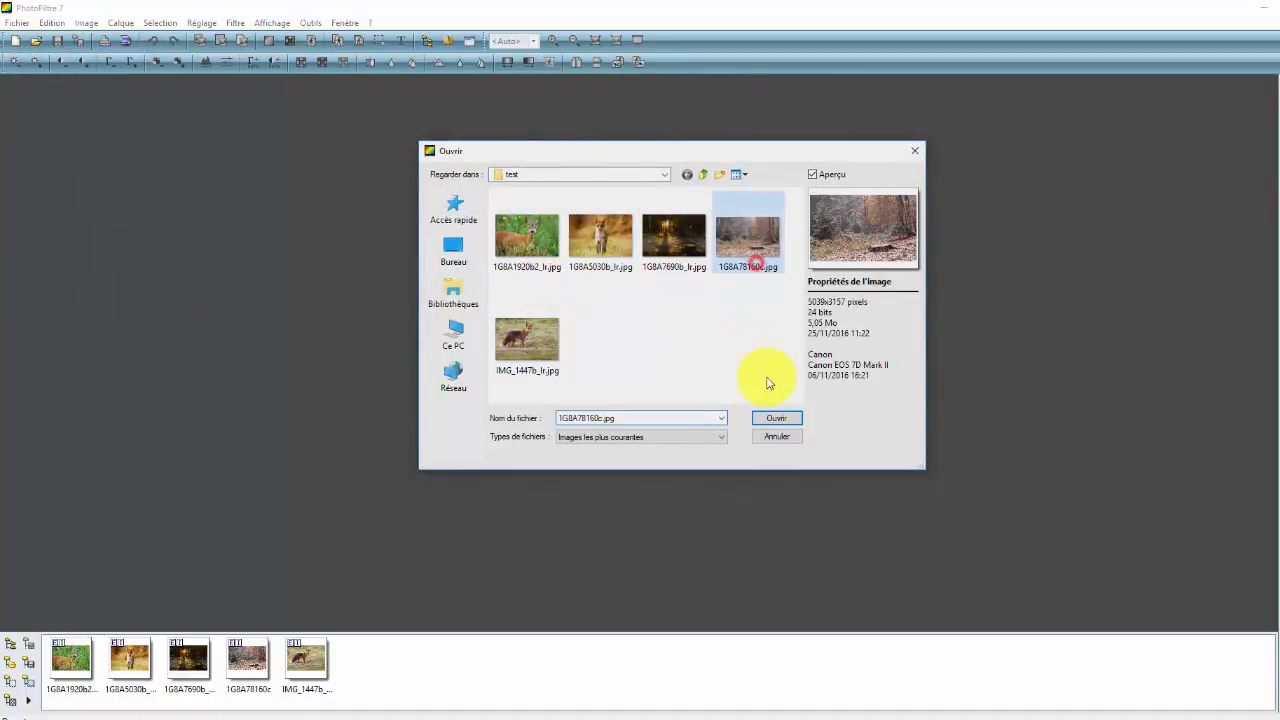
left_click(776, 418)
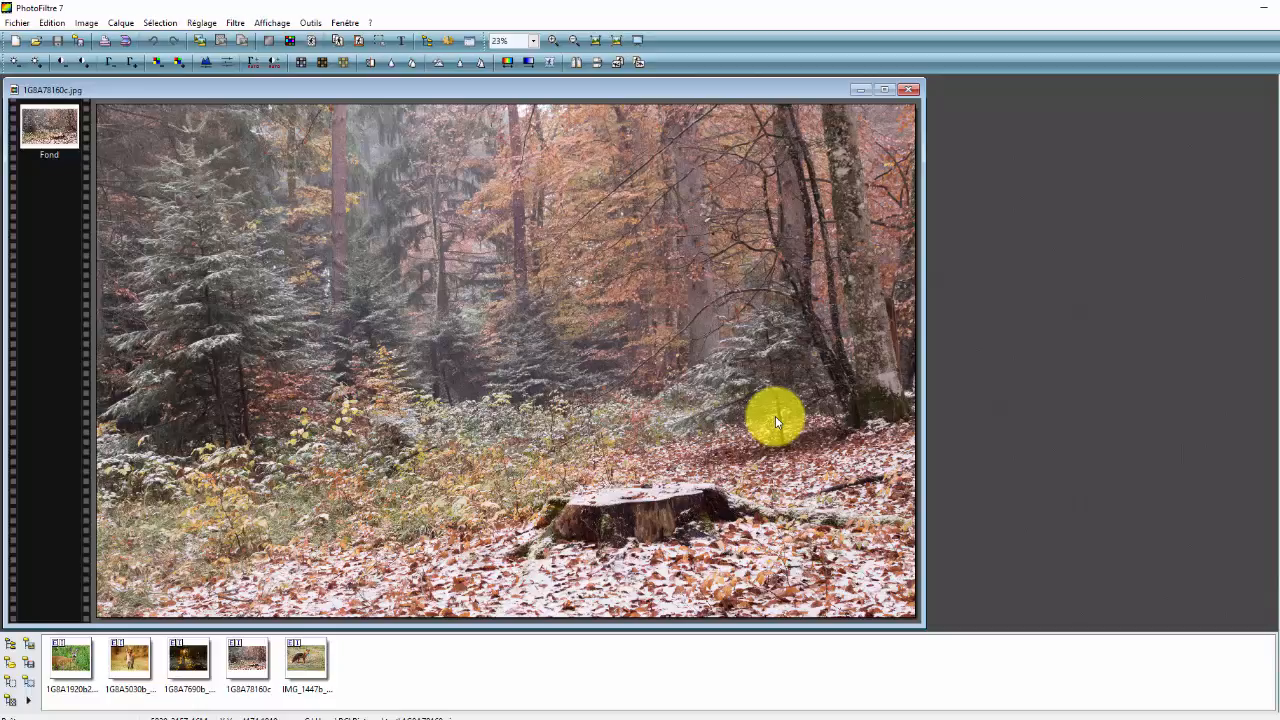
Rotate the photo by a custom angle of 5° with a white background, size adjustment and smoothing enabled.
left_click(88, 22)
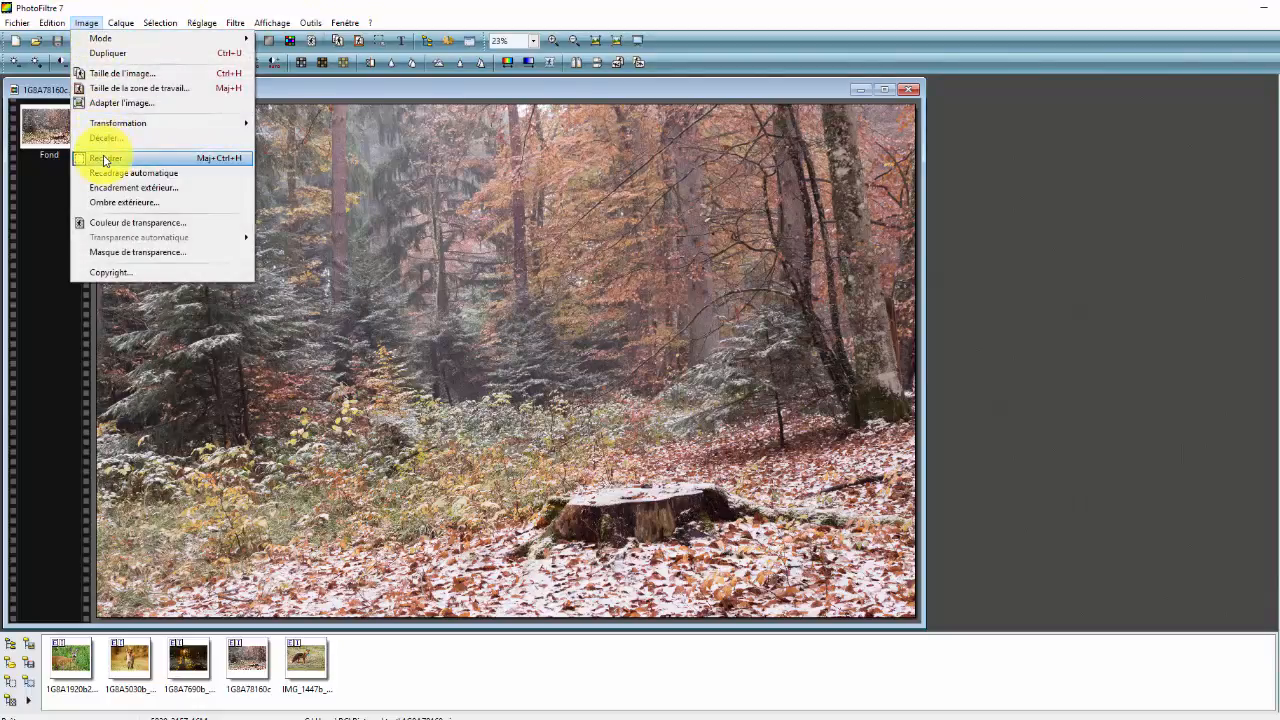
mouse_move(100, 123)
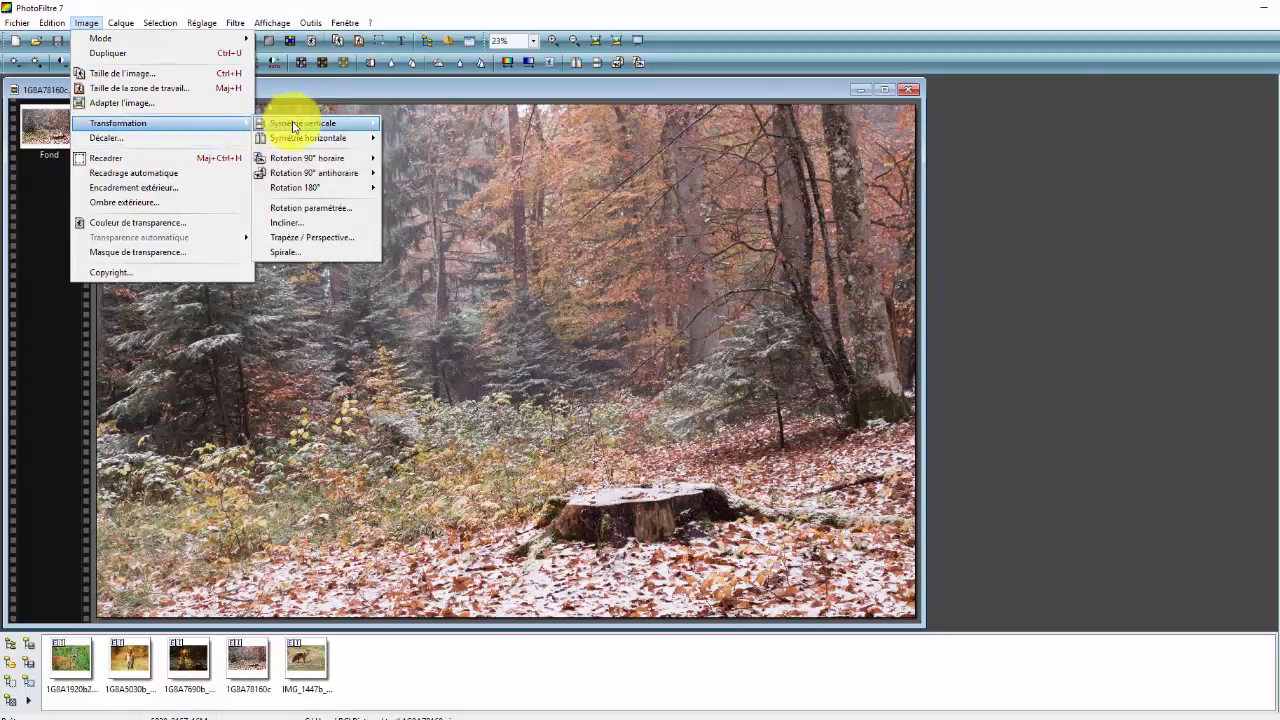
mouse_move(294, 126)
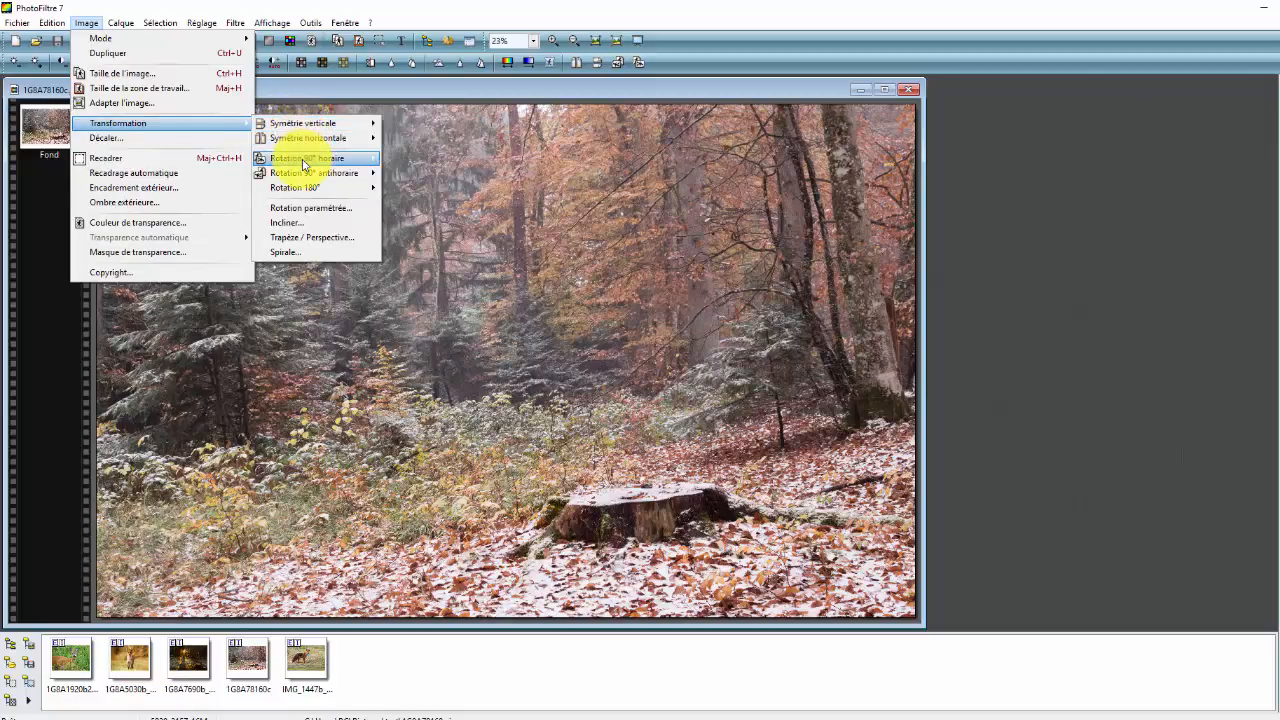
mouse_move(304, 164)
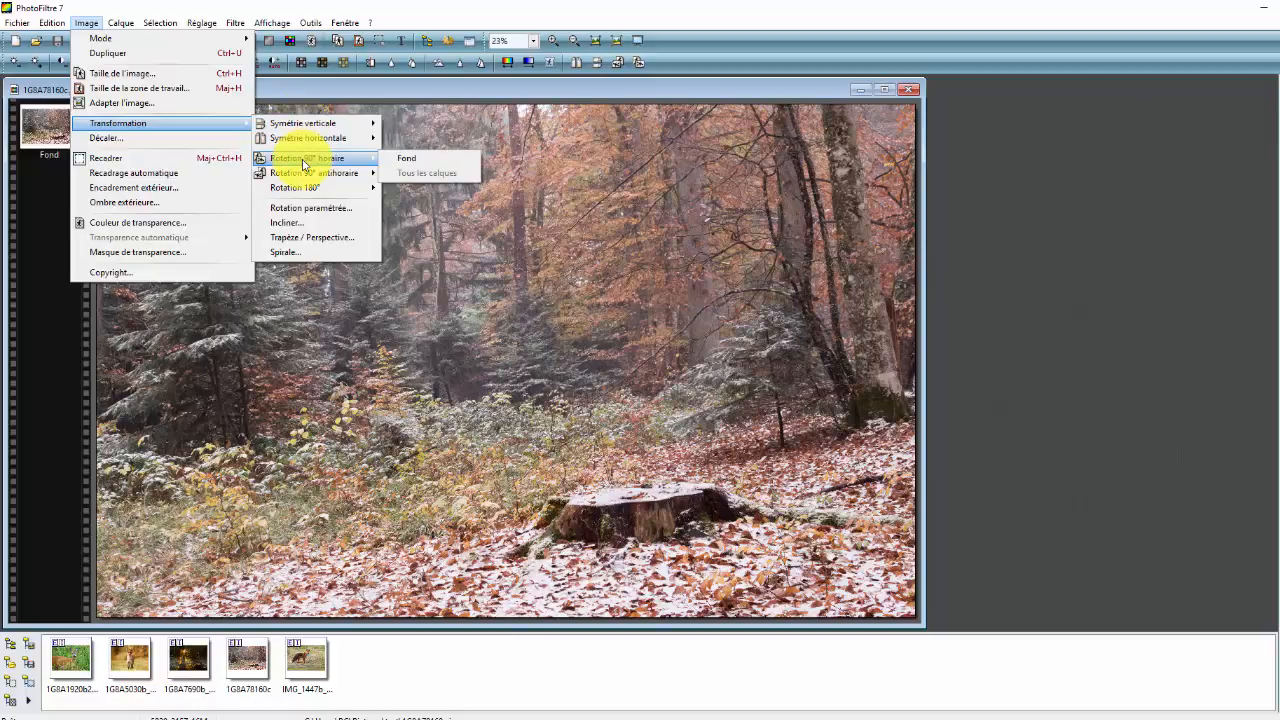
mouse_move(306, 197)
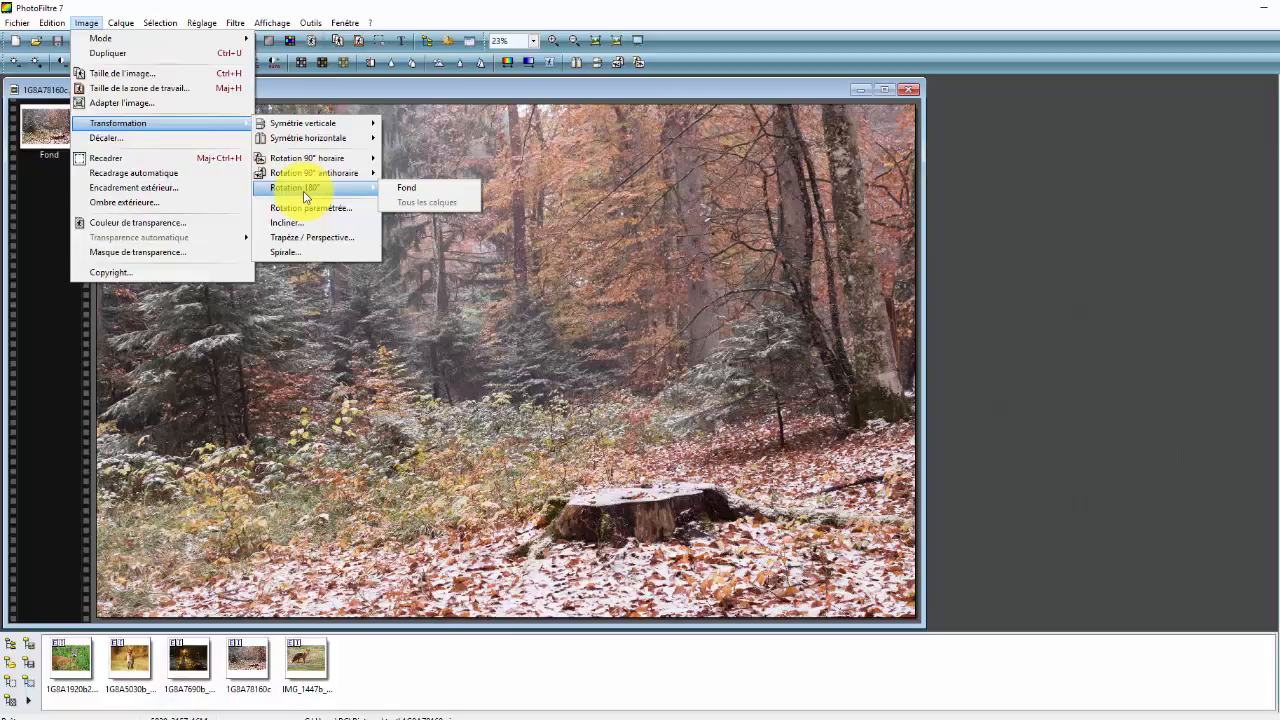
left_click(311, 207)
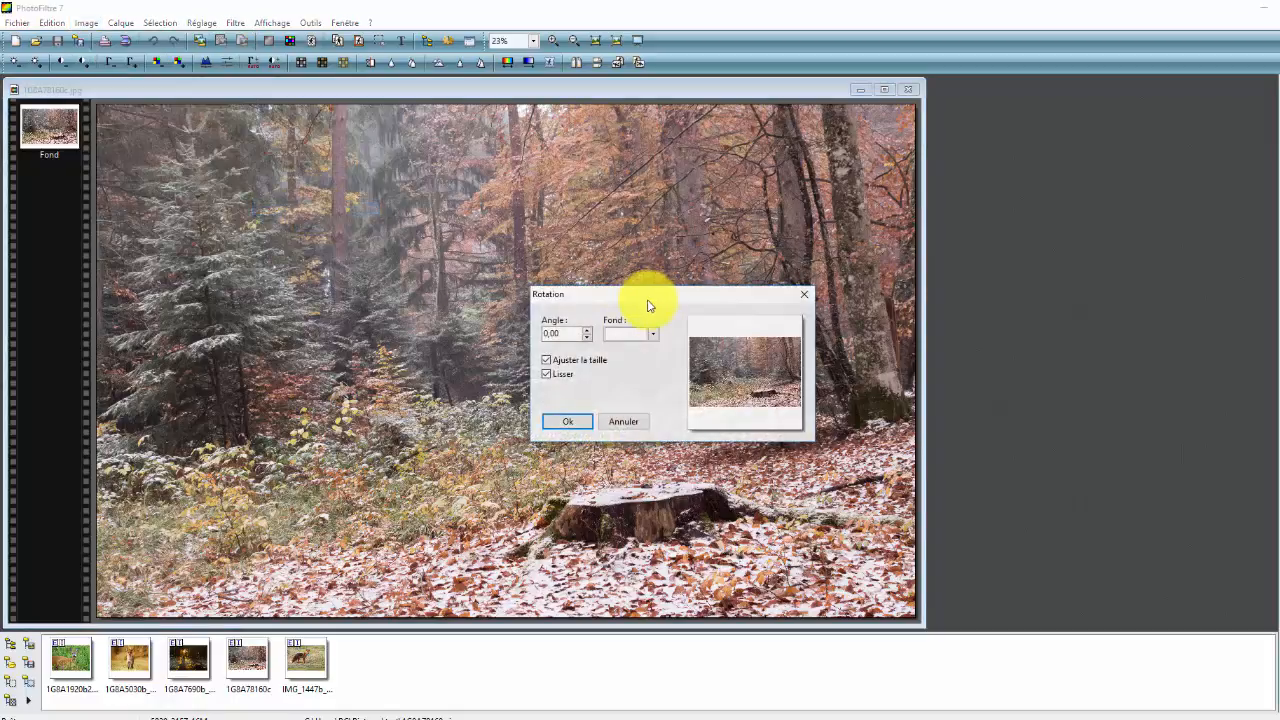
left_click_drag(647, 300, 931, 240)
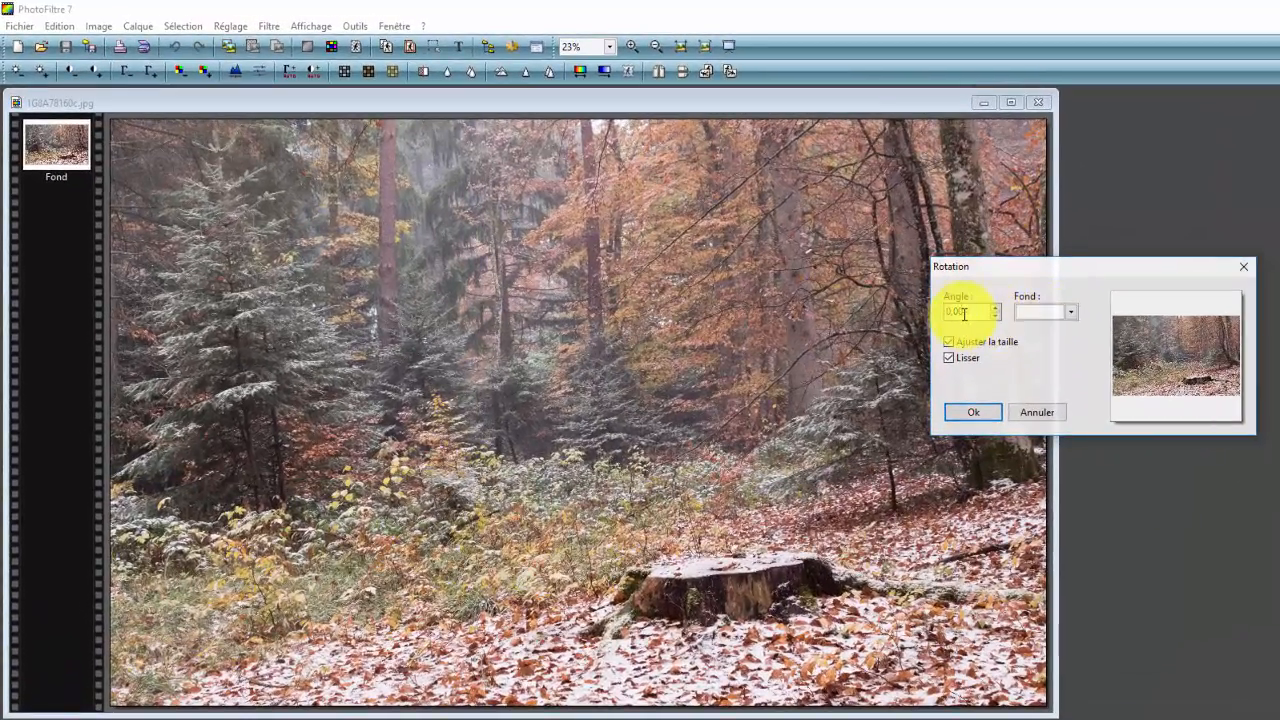
double_click(957, 310)
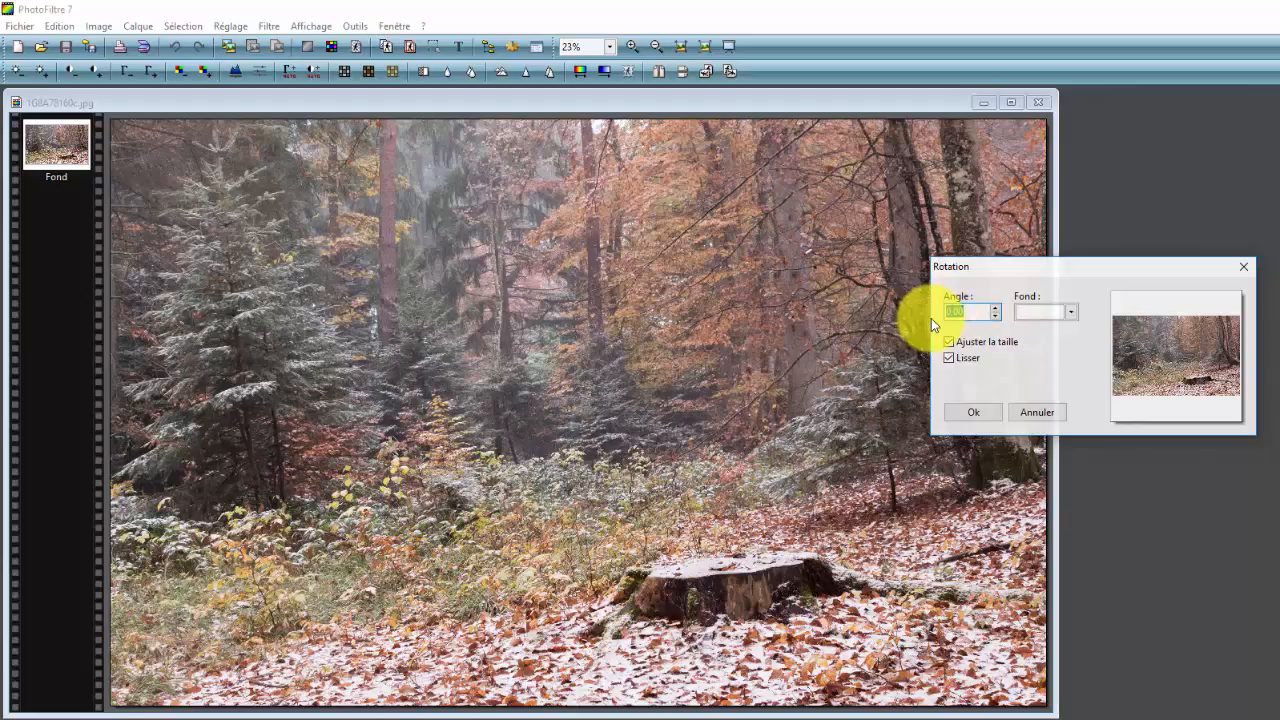
type("5")
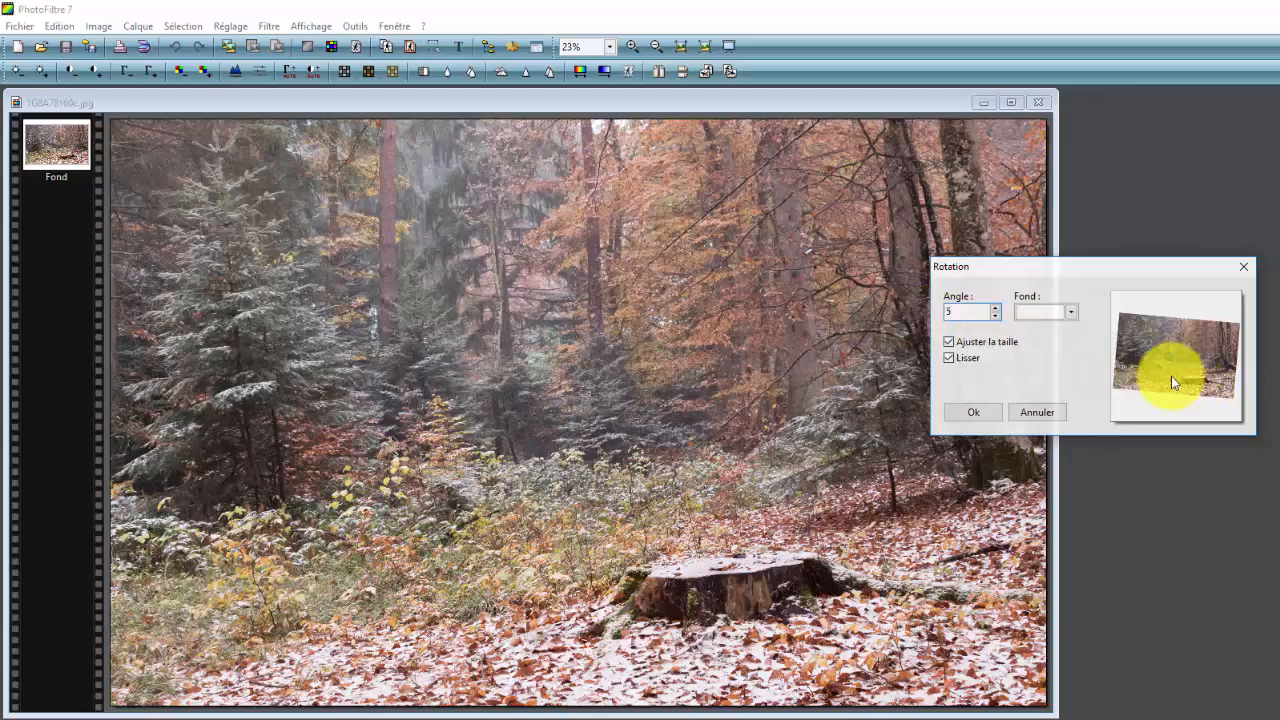
left_click(961, 418)
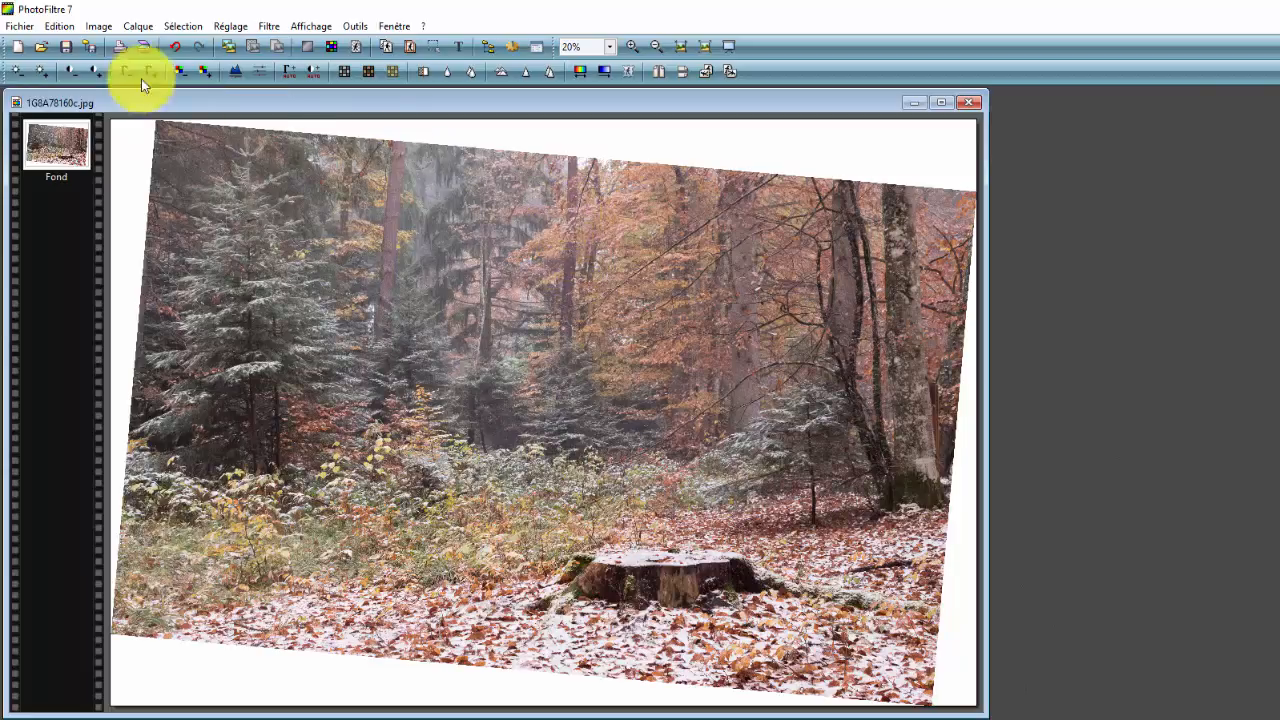
Undo the 5° rotation, redo it, and undo it again.
left_click(59, 26)
left_click(57, 40)
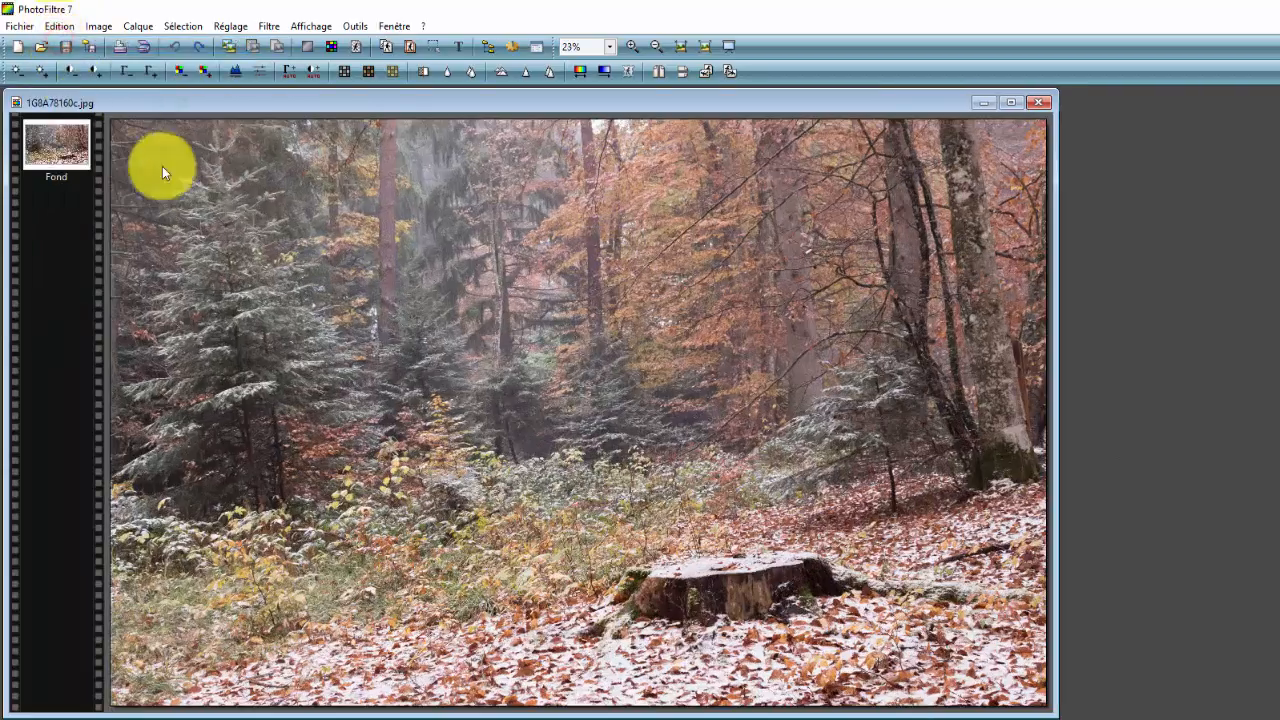
left_click(59, 26)
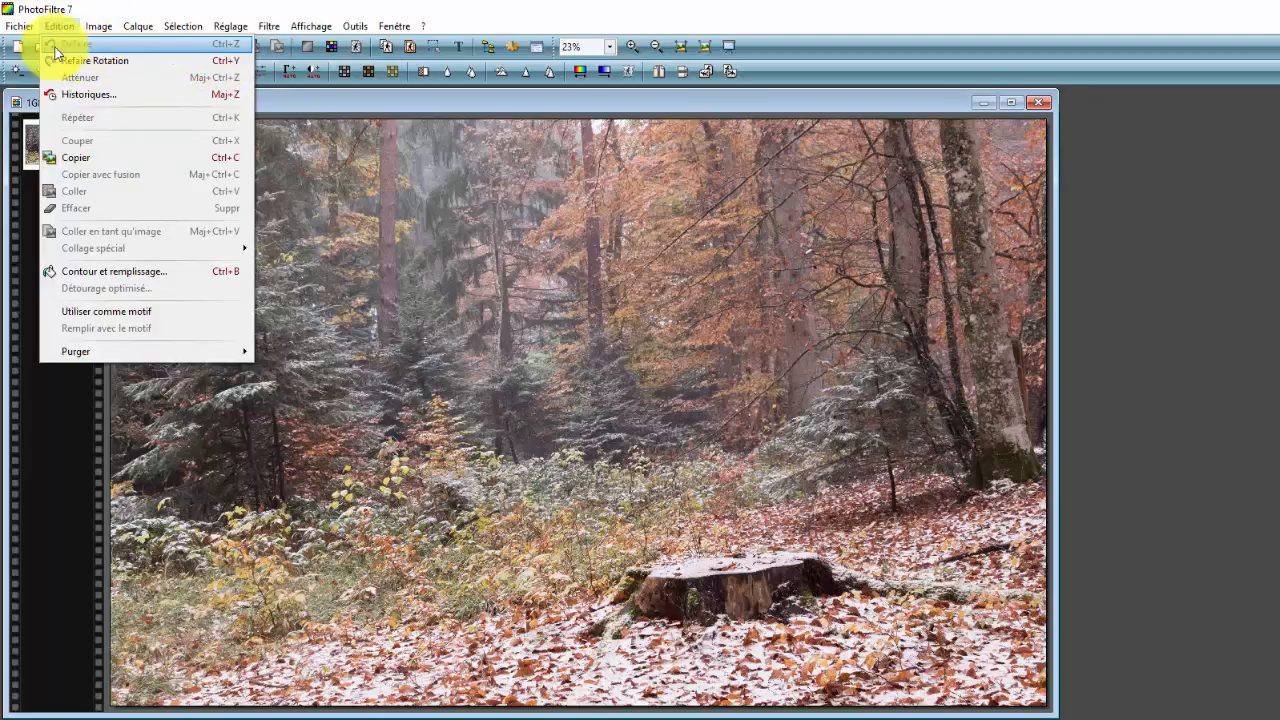
left_click(172, 6)
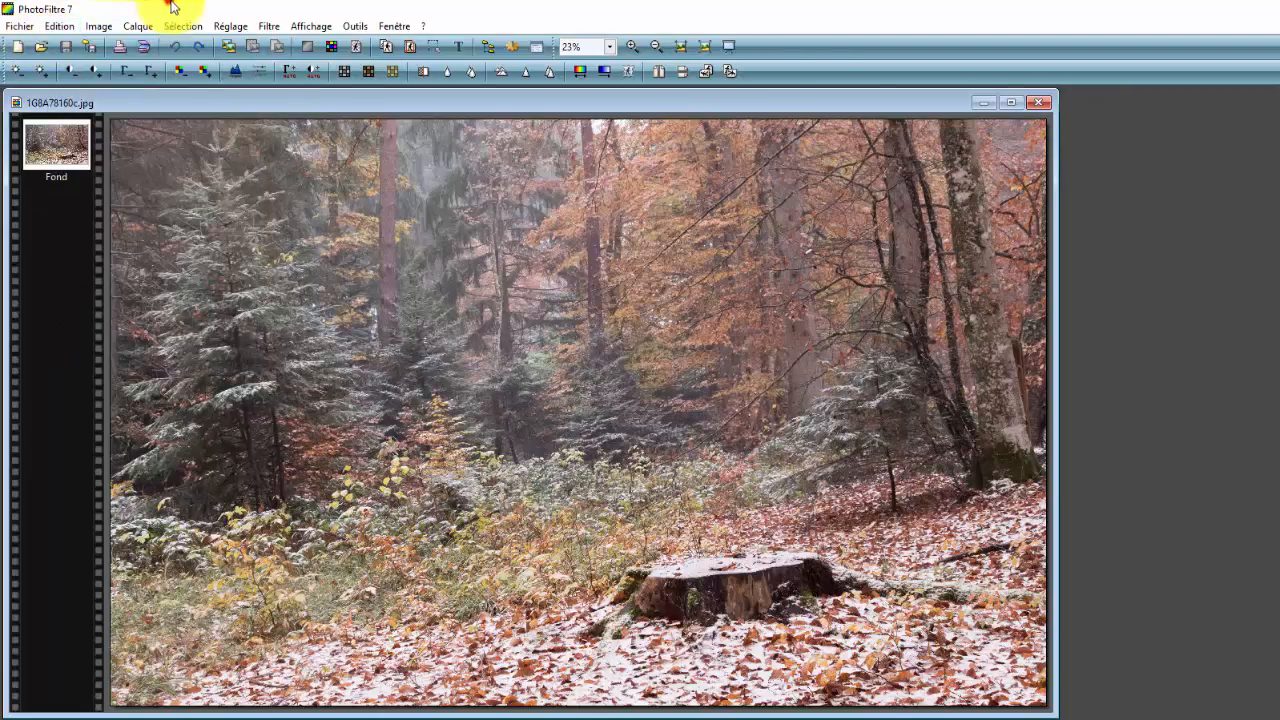
left_click(201, 47)
left_click(171, 49)
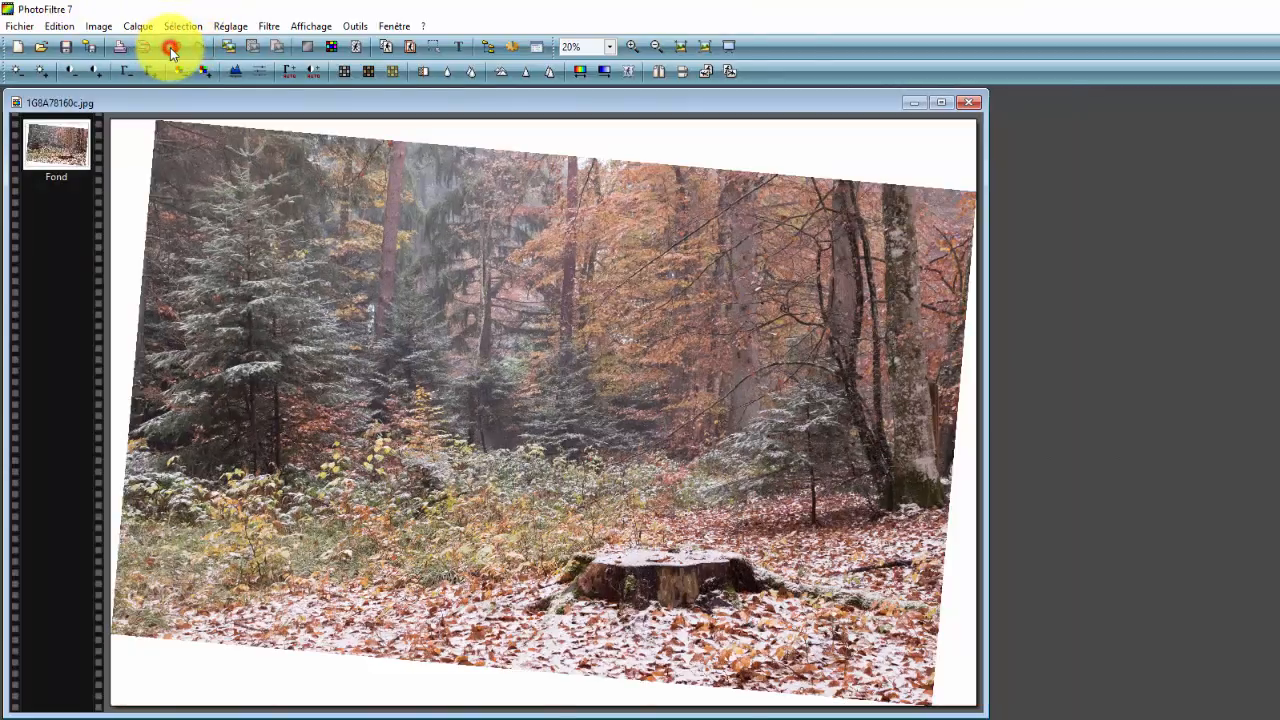
Rotate the photo by a custom angle of 4° with red as the background fill colour.
left_click(98, 27)
mouse_move(113, 141)
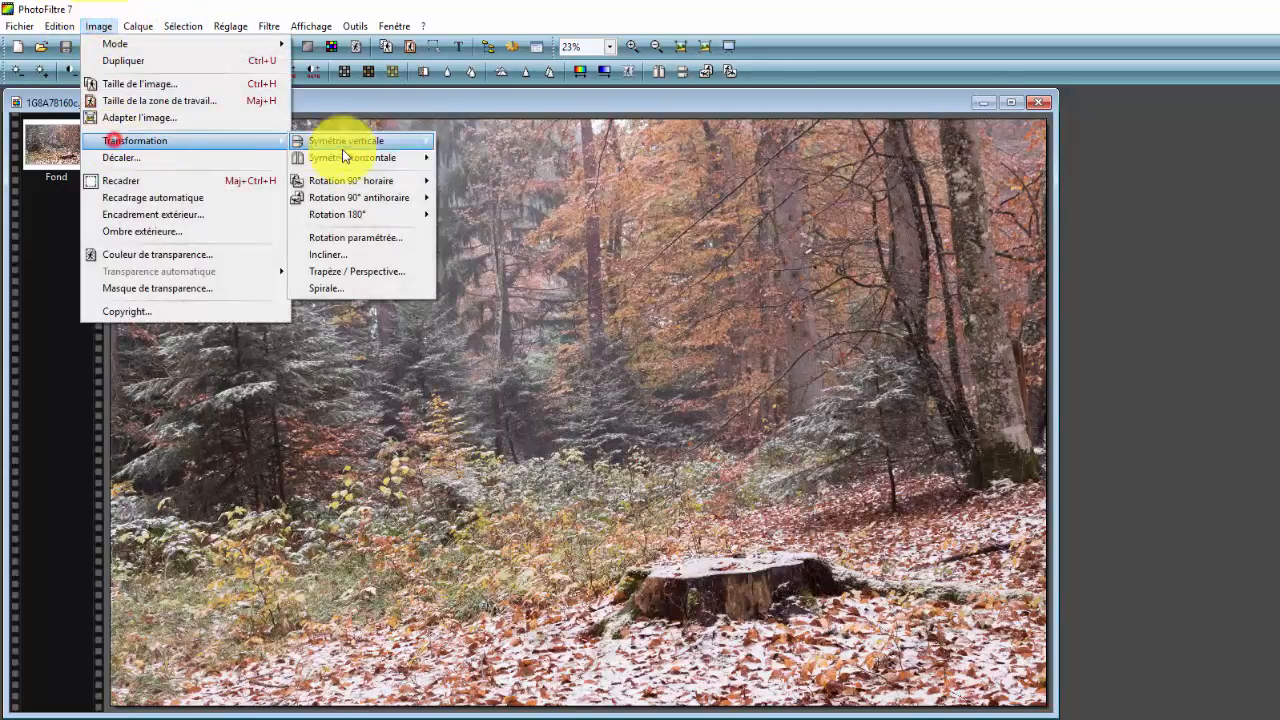
left_click(350, 240)
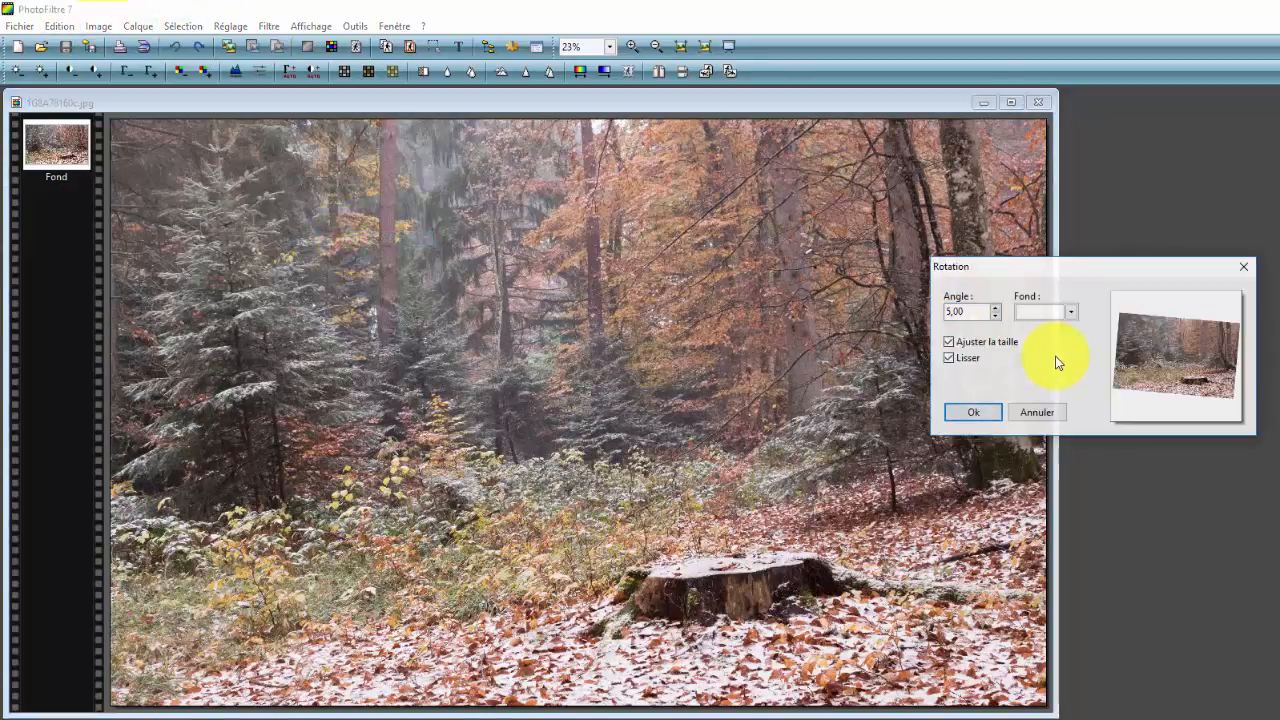
double_click(971, 313)
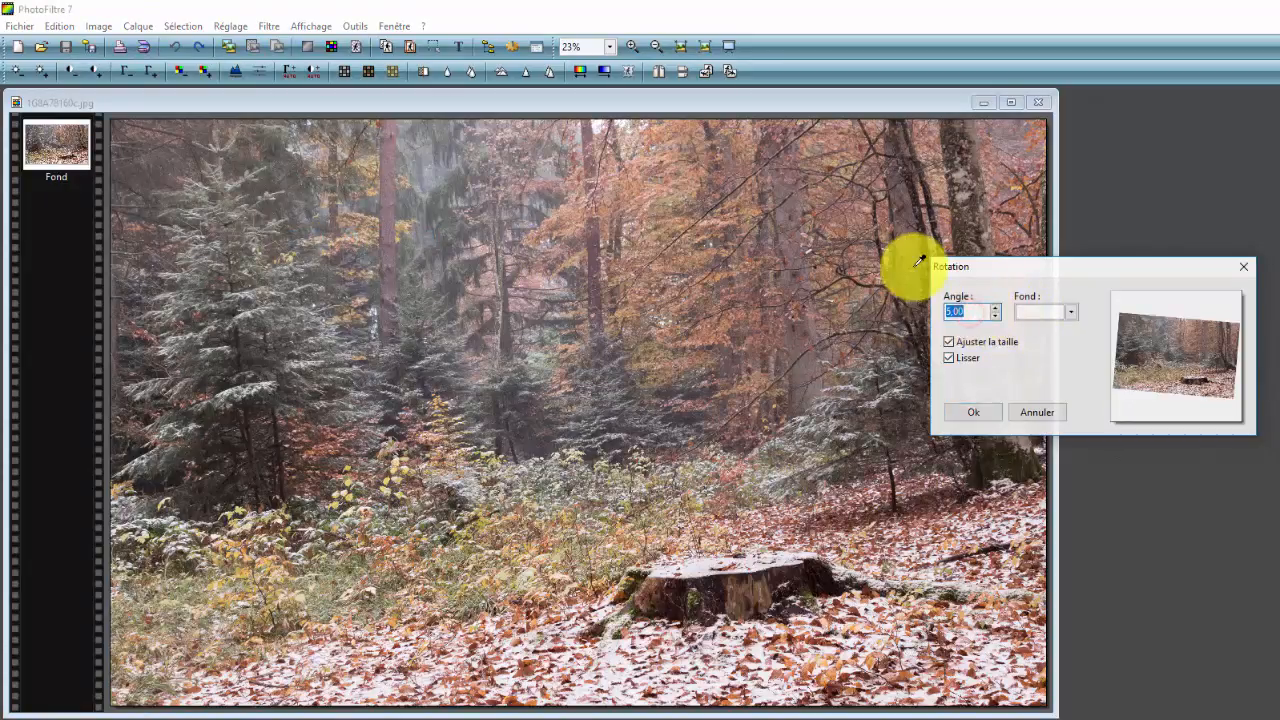
type("4")
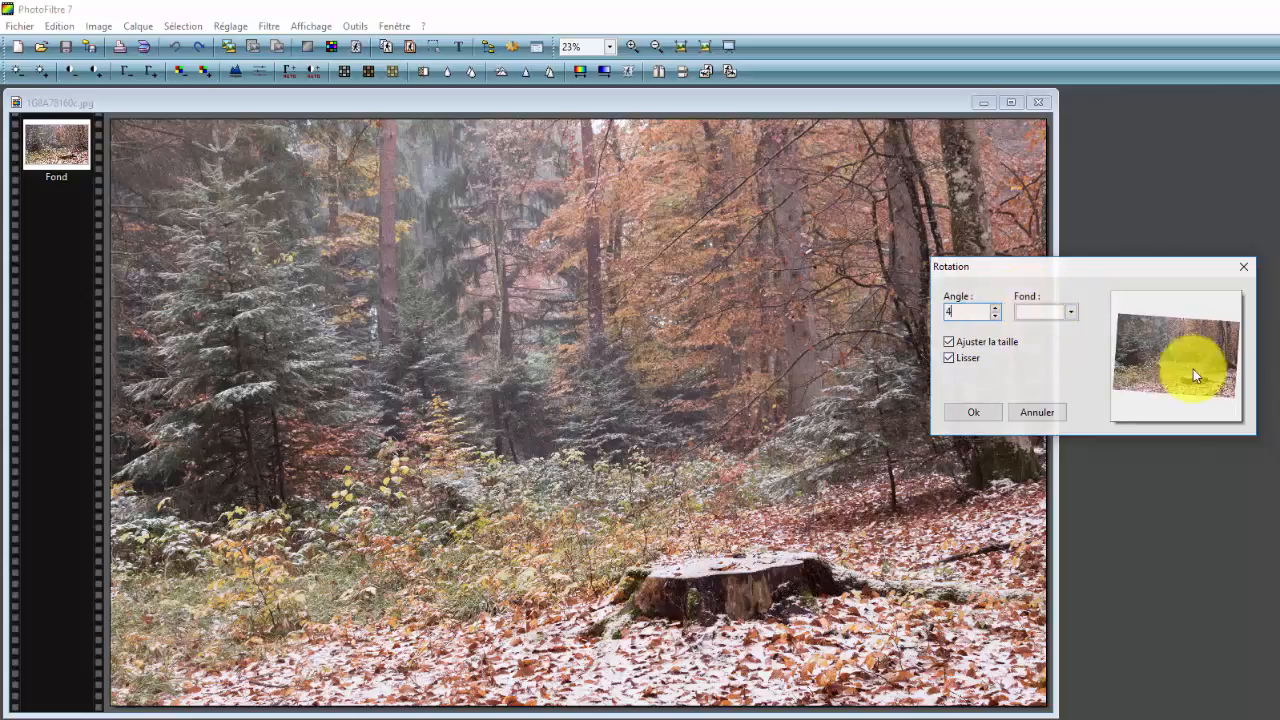
left_click(1071, 309)
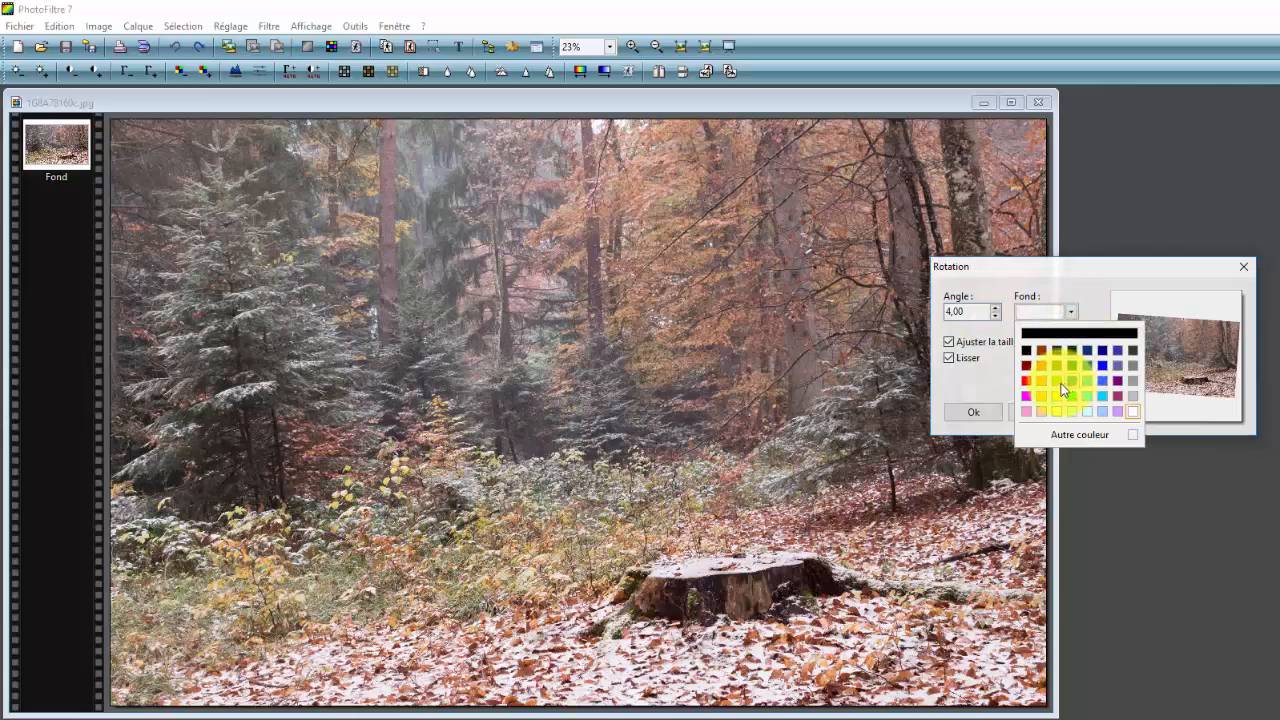
left_click(1025, 380)
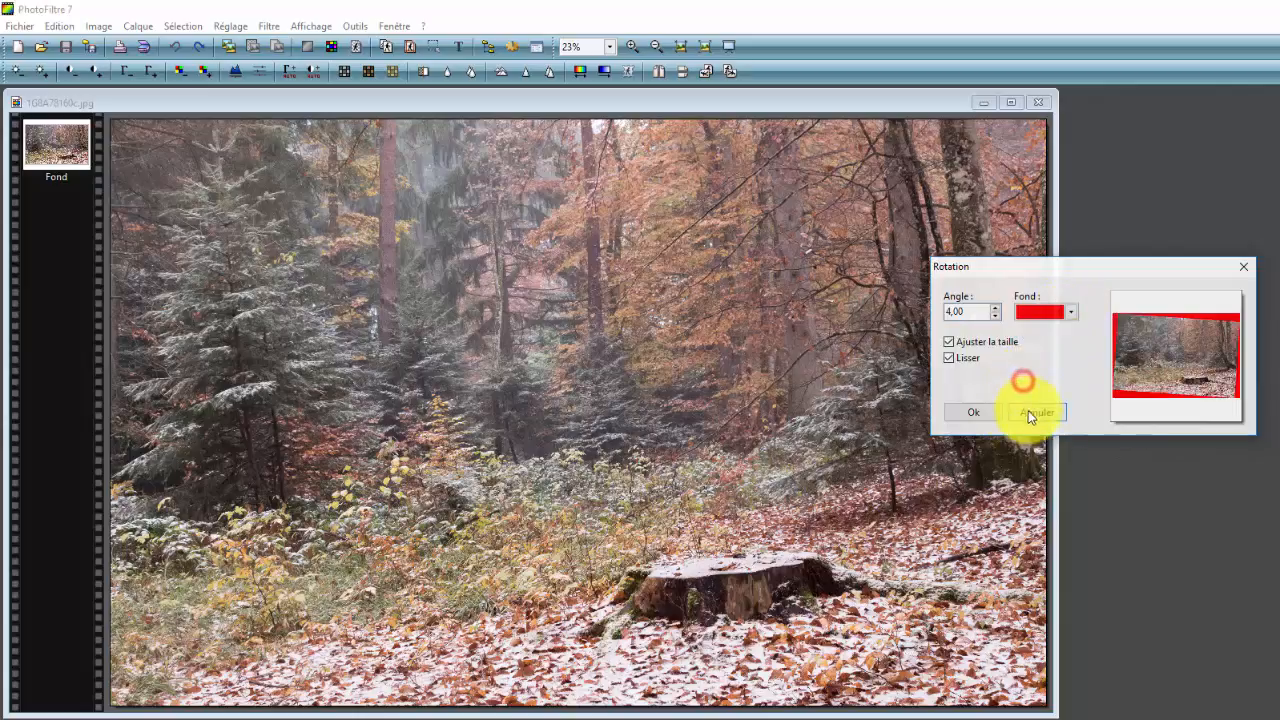
left_click(975, 412)
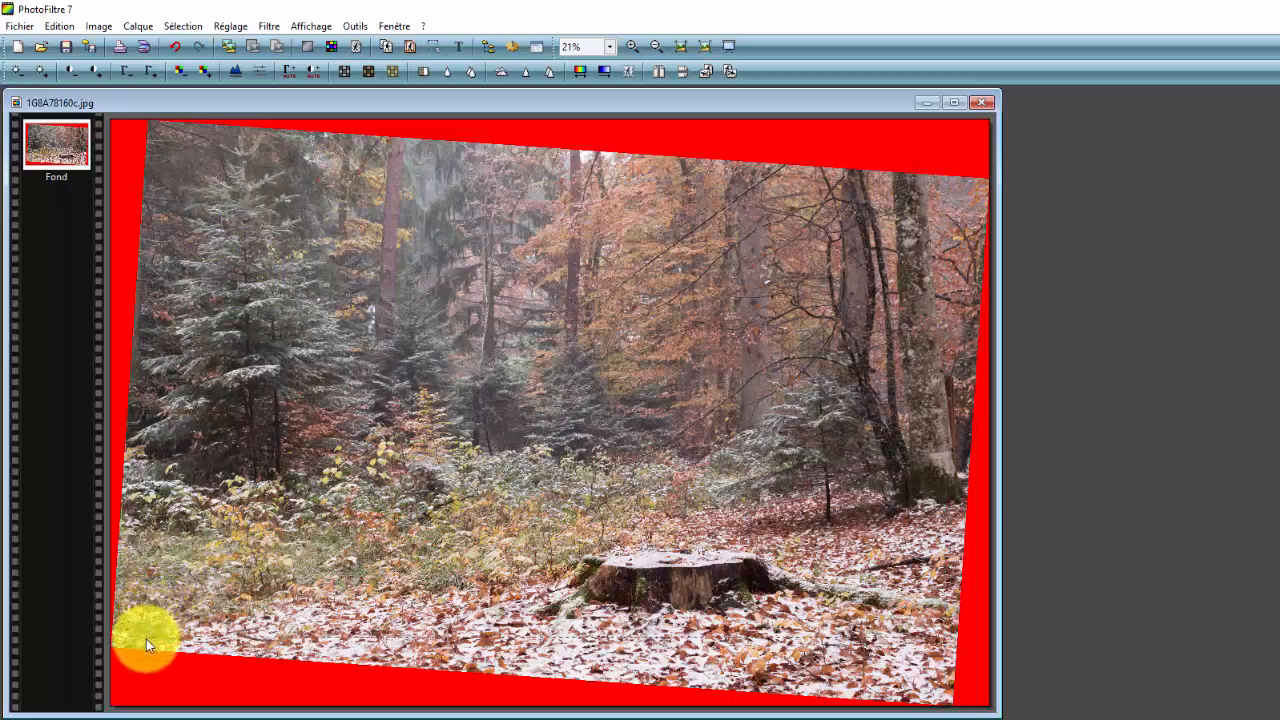
Select a rectangle inside the rotated photo that excludes the red borders and crop the image to it.
left_click_drag(146, 639, 145, 650)
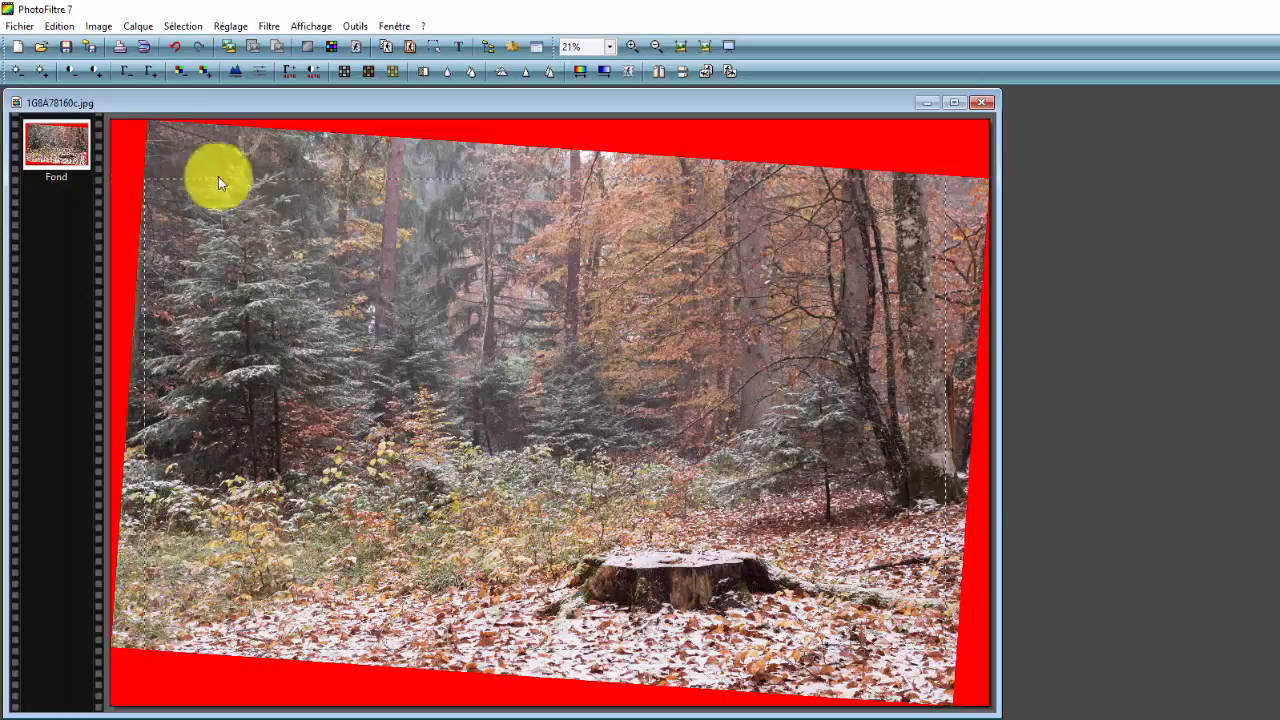
left_click(941, 431)
left_click_drag(943, 434, 951, 433)
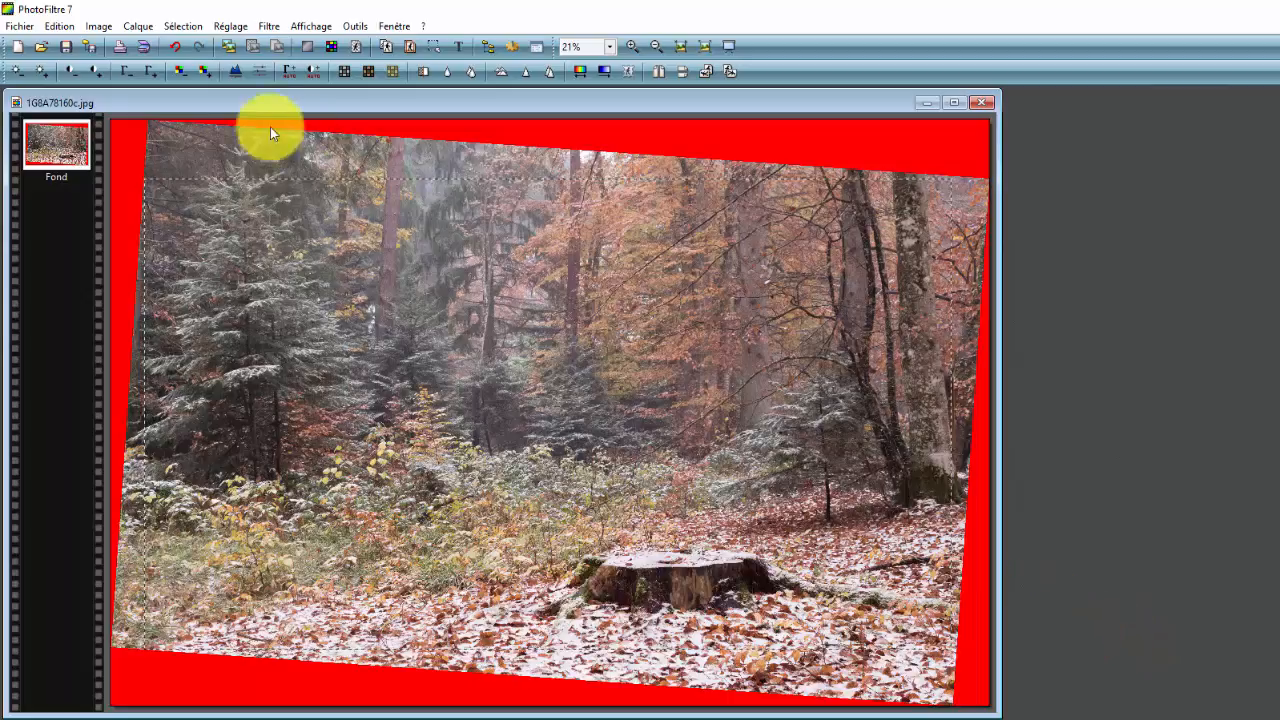
left_click(99, 25)
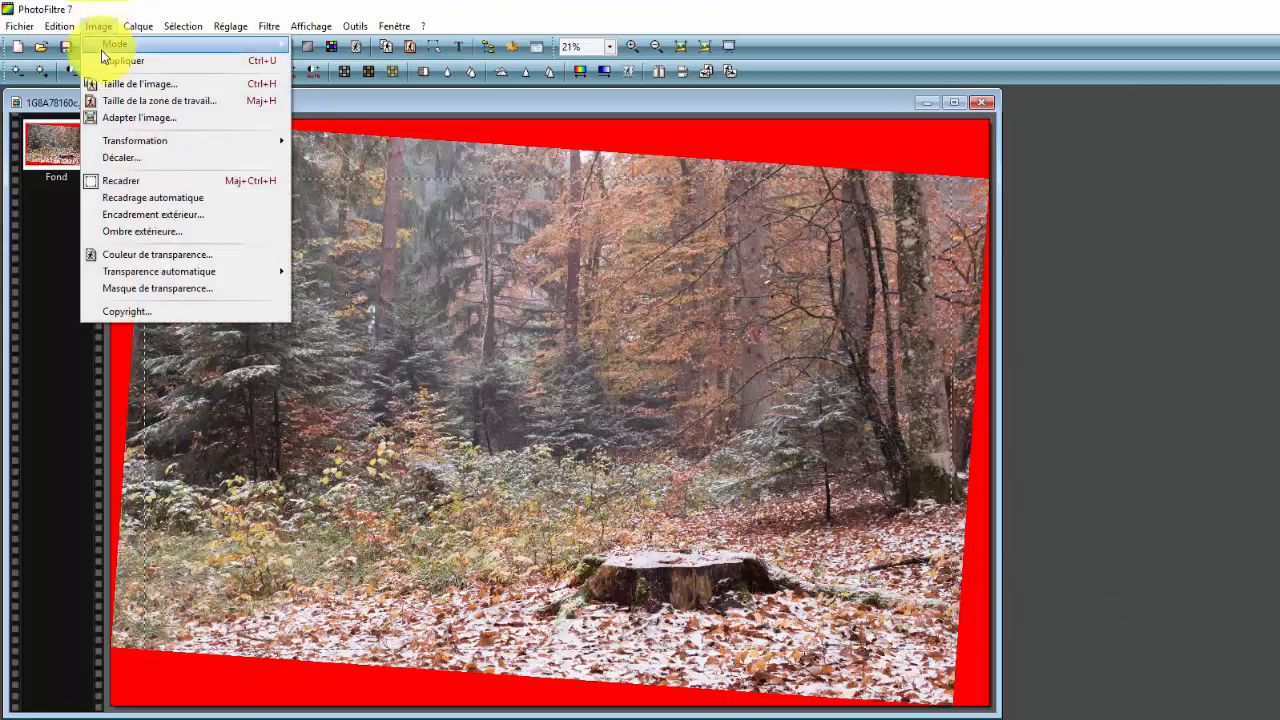
left_click(114, 178)
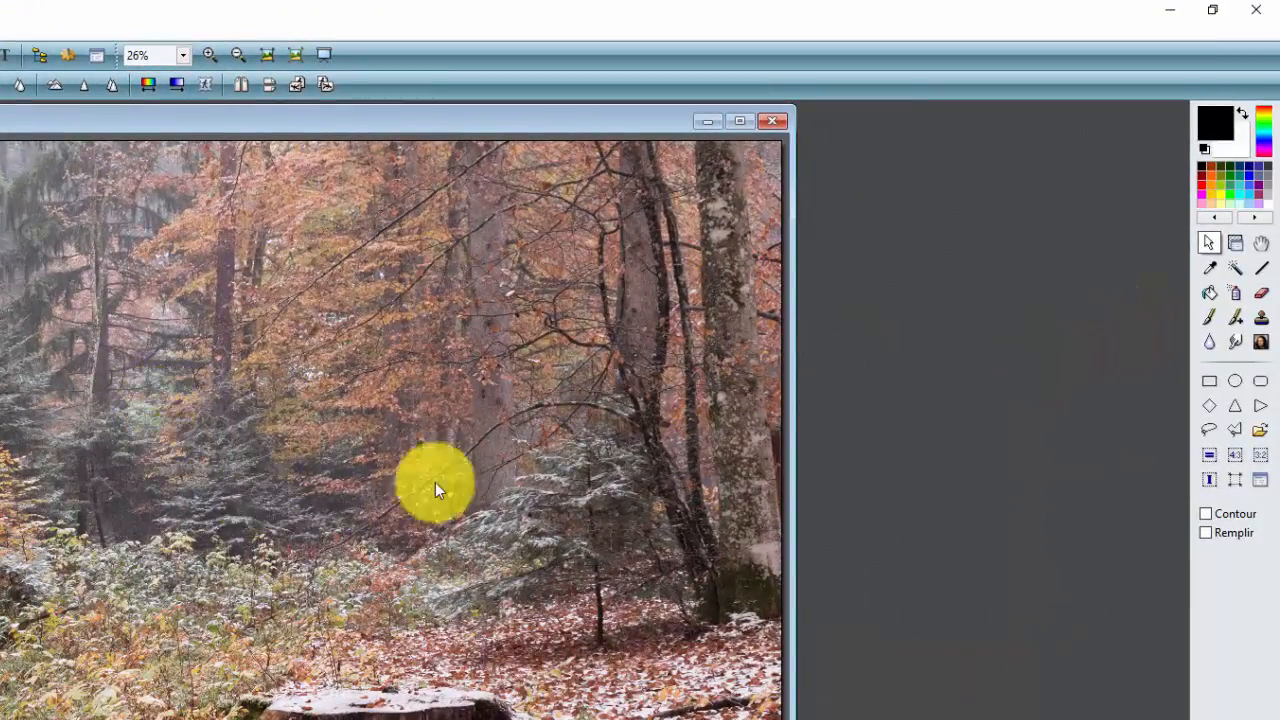
left_click(1209, 243)
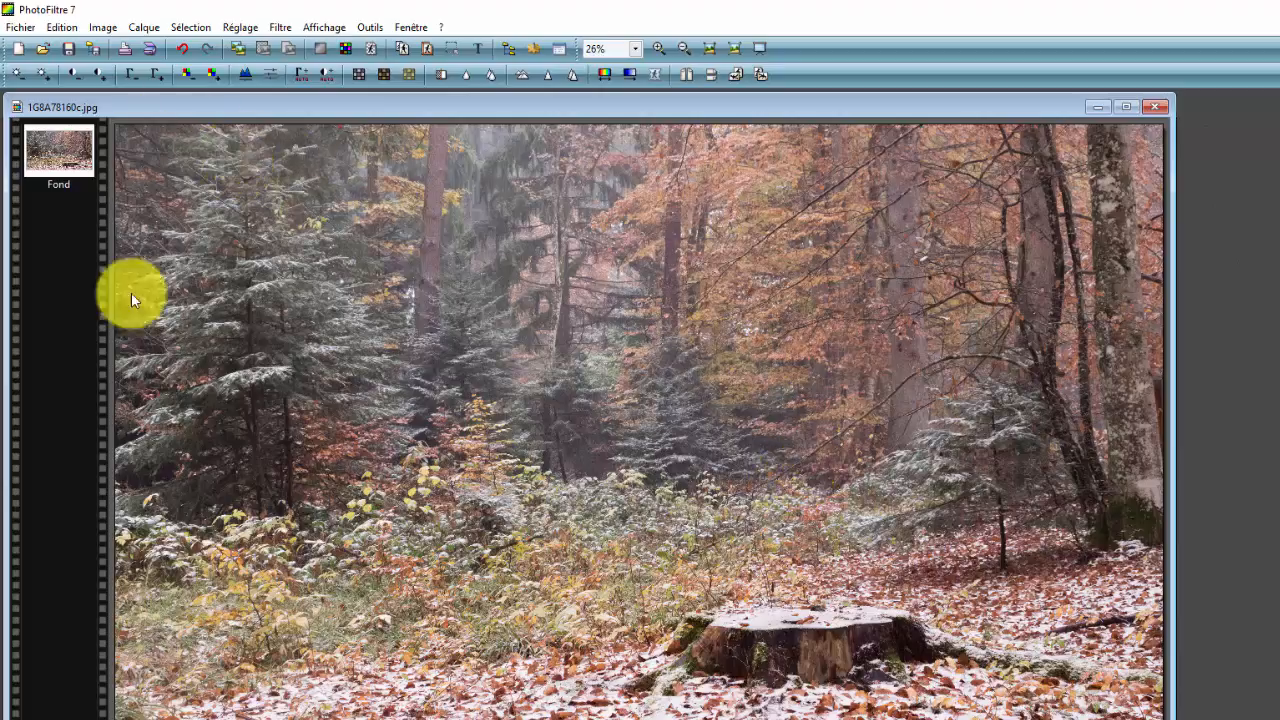
Open the Teinte / Saturation adjustment with live preview on, try hues of -94° and 45°, and return the hue to 0°.
left_click(241, 28)
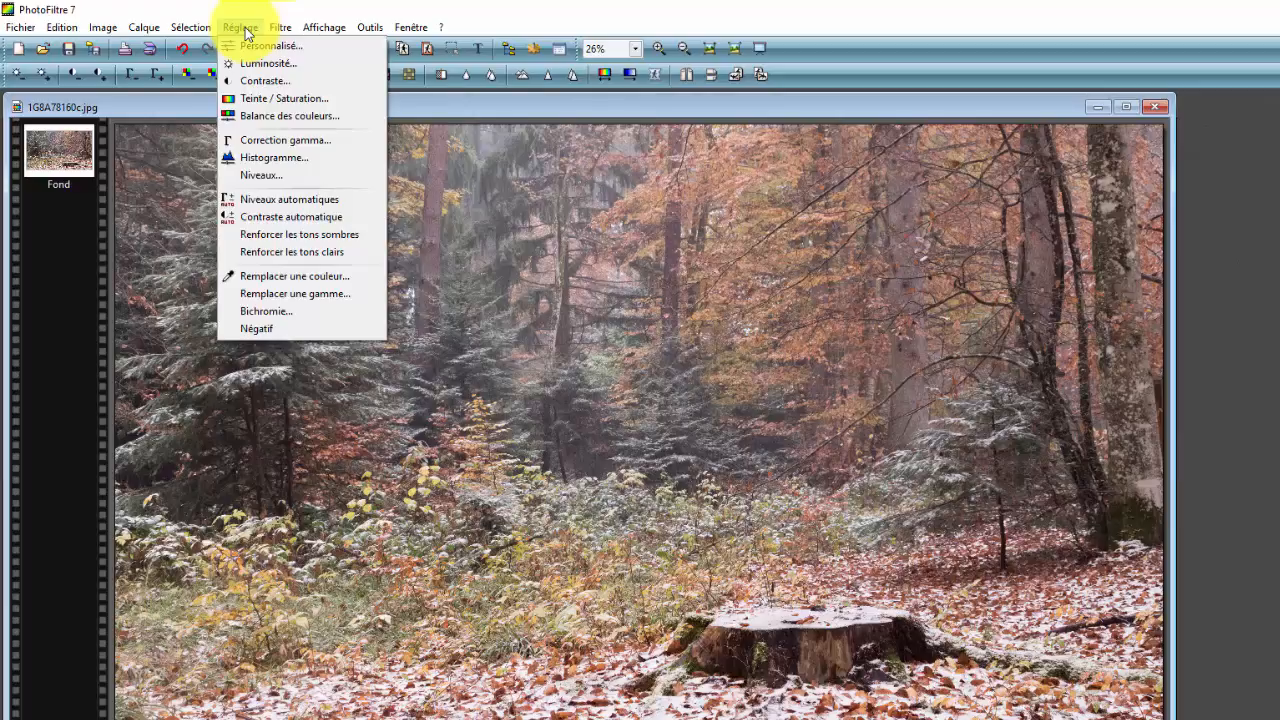
left_click(266, 98)
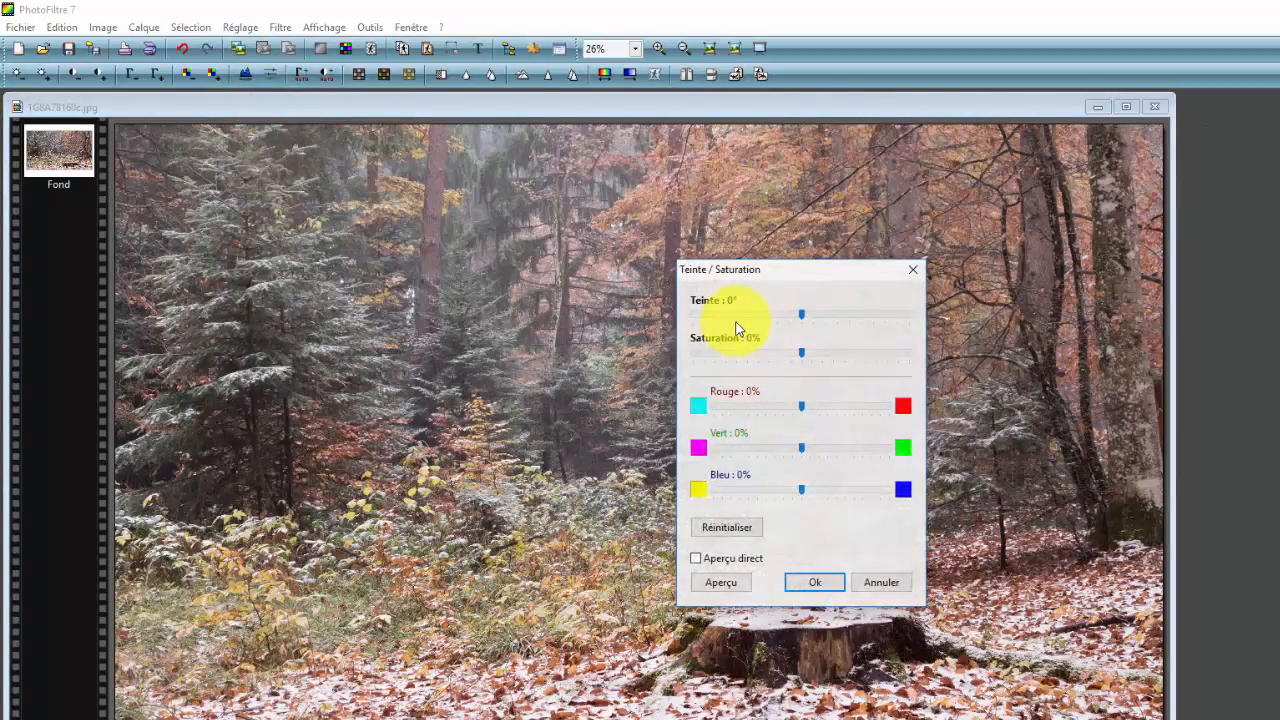
left_click_drag(749, 265, 1240, 260)
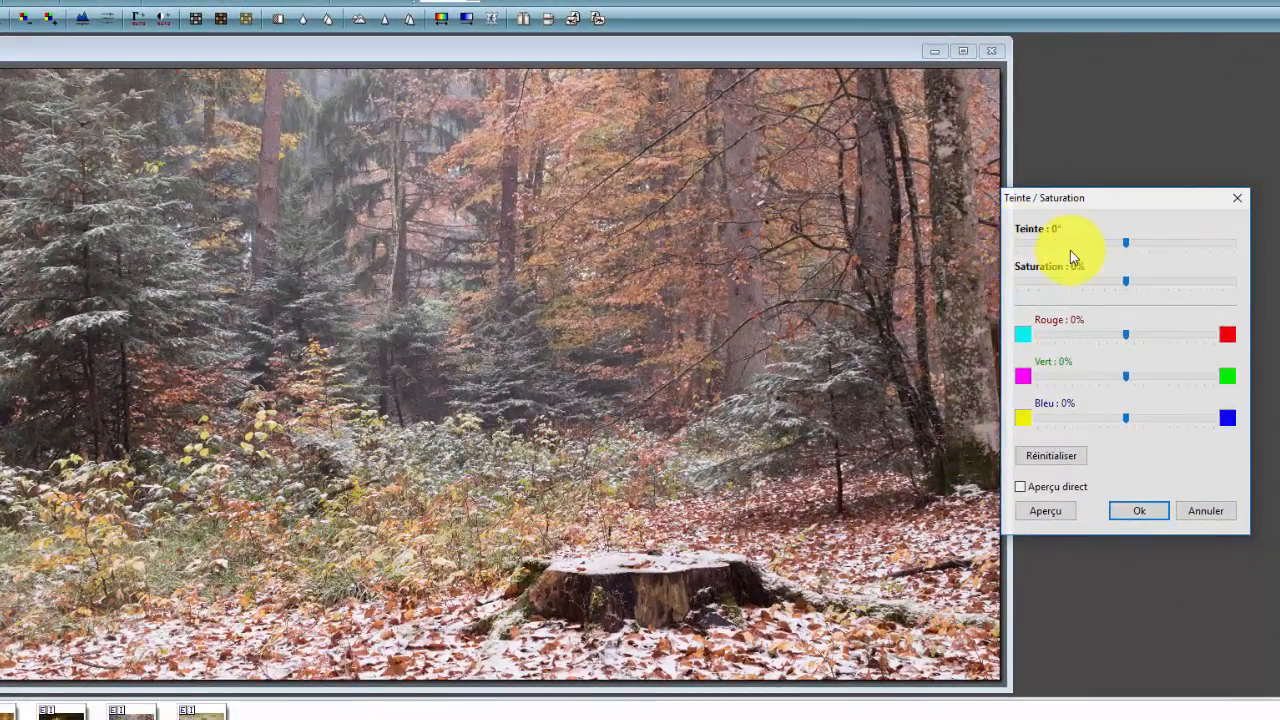
left_click_drag(1128, 246, 1071, 250)
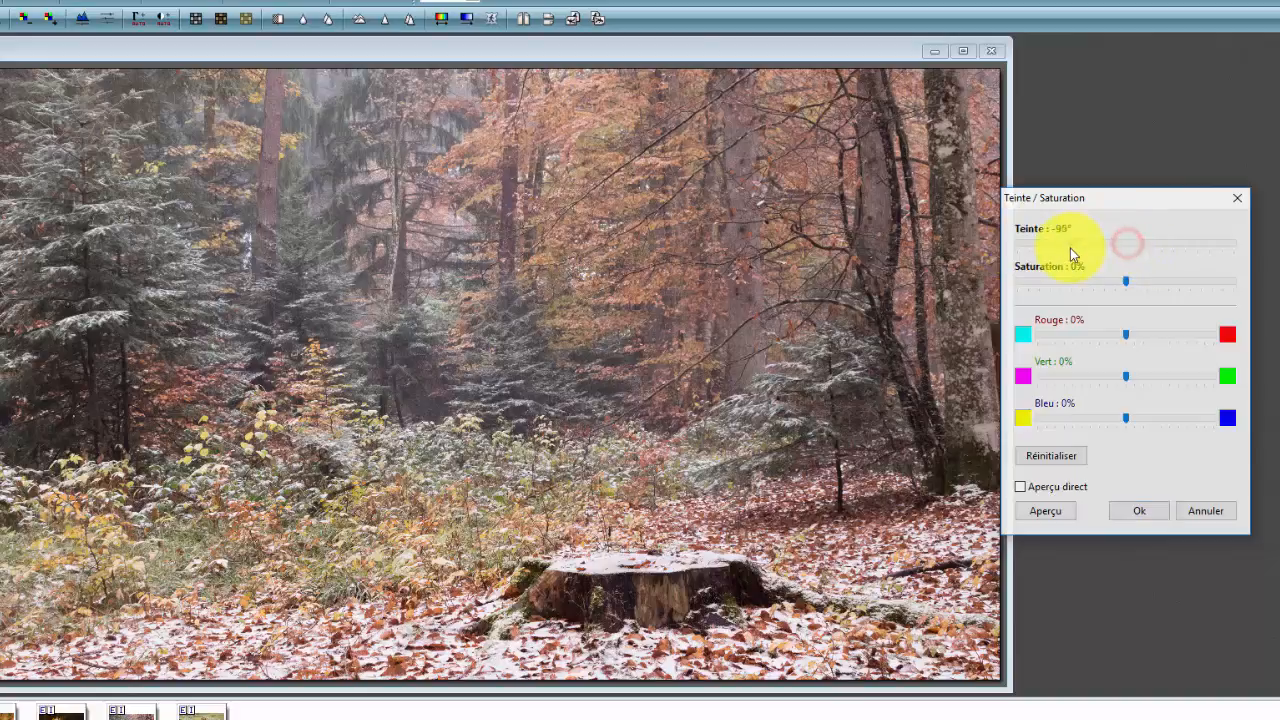
left_click(1031, 488)
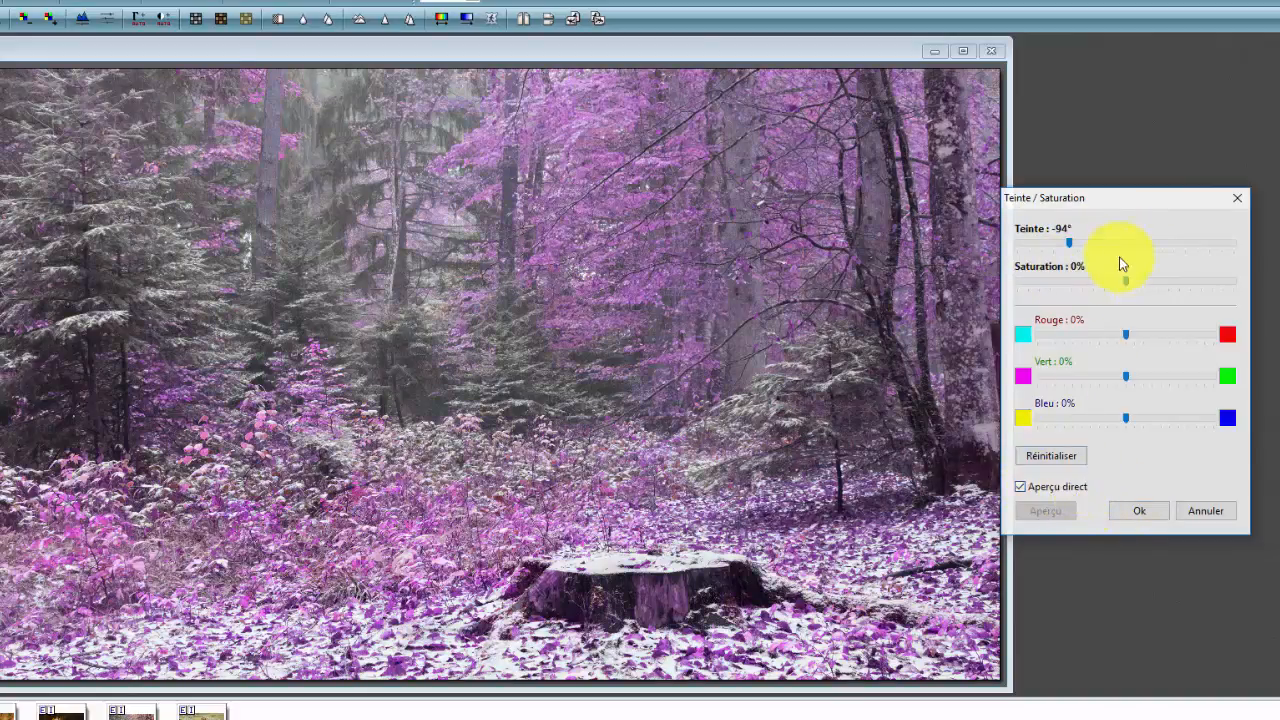
left_click_drag(1071, 245, 1151, 246)
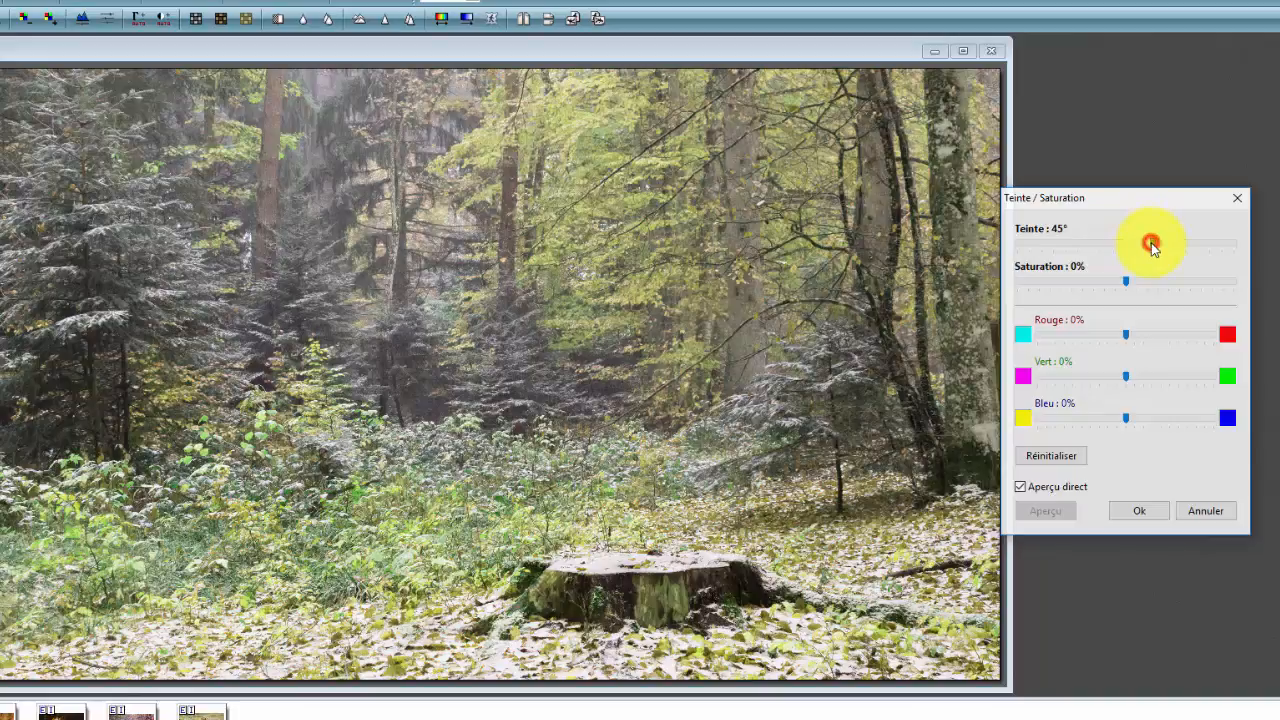
left_click_drag(1150, 242, 1125, 243)
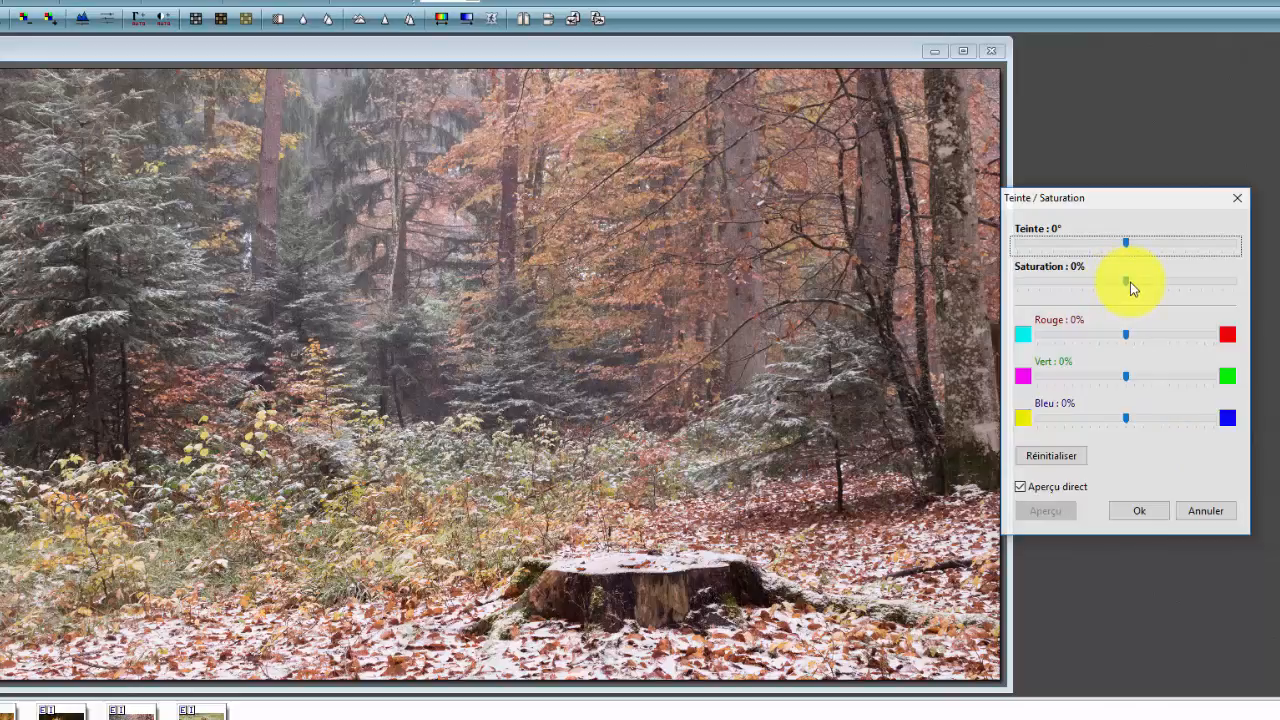
Raise the saturation to 24% and compare the photo with the live preview off and on.
mouse_move(1131, 284)
left_mouse_down()
mouse_move(1237, 282)
mouse_move(1143, 283)
mouse_move(1155, 285)
left_mouse_up()
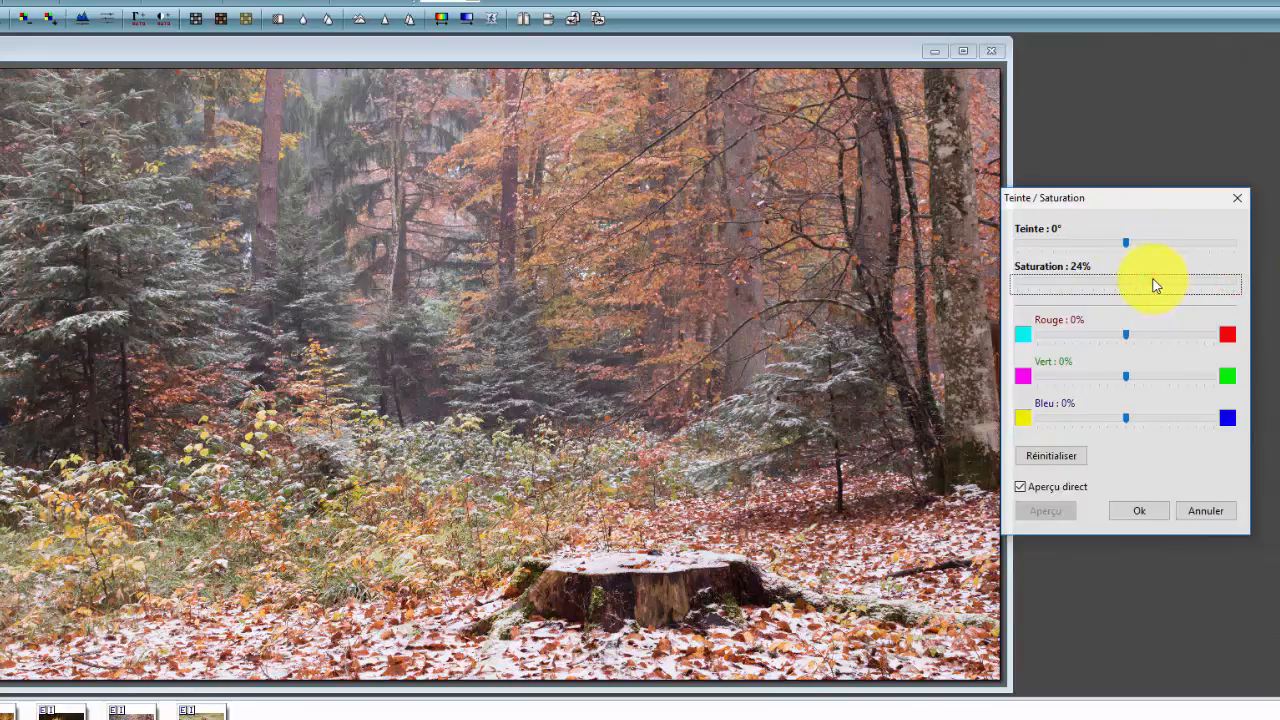
left_click(1062, 489)
left_click(1062, 489)
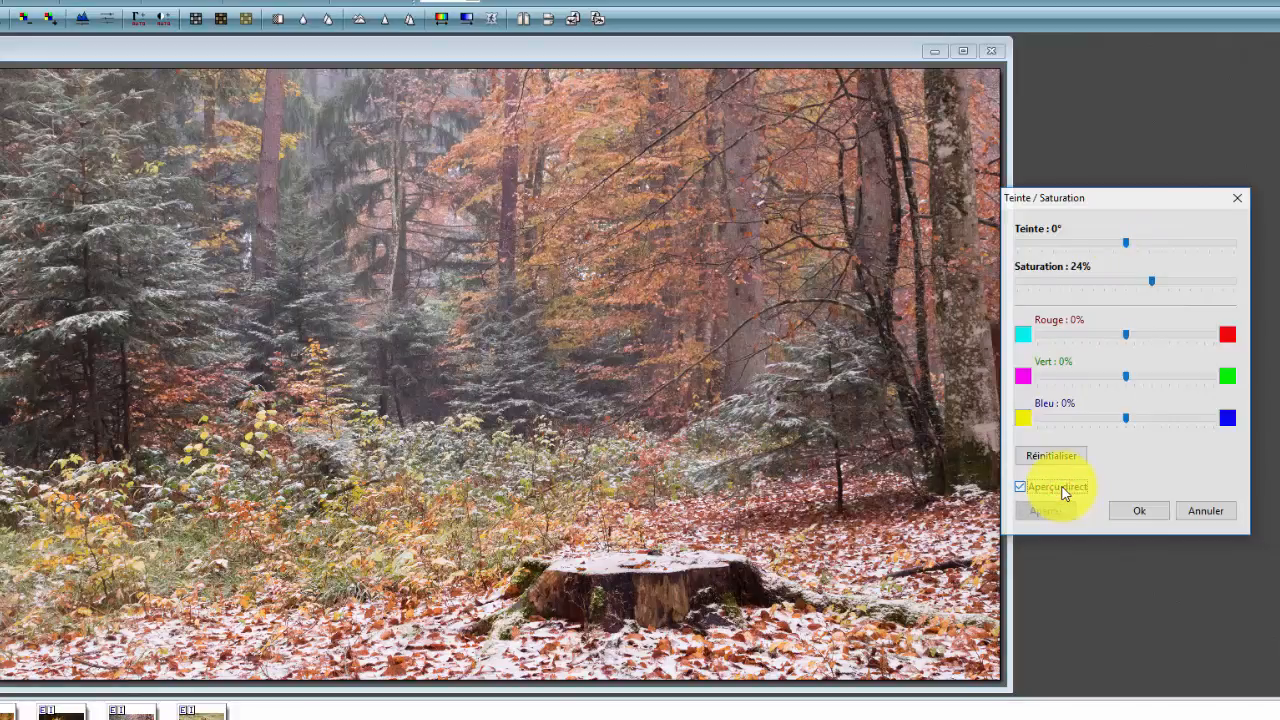
left_click(1062, 489)
left_click(1062, 489)
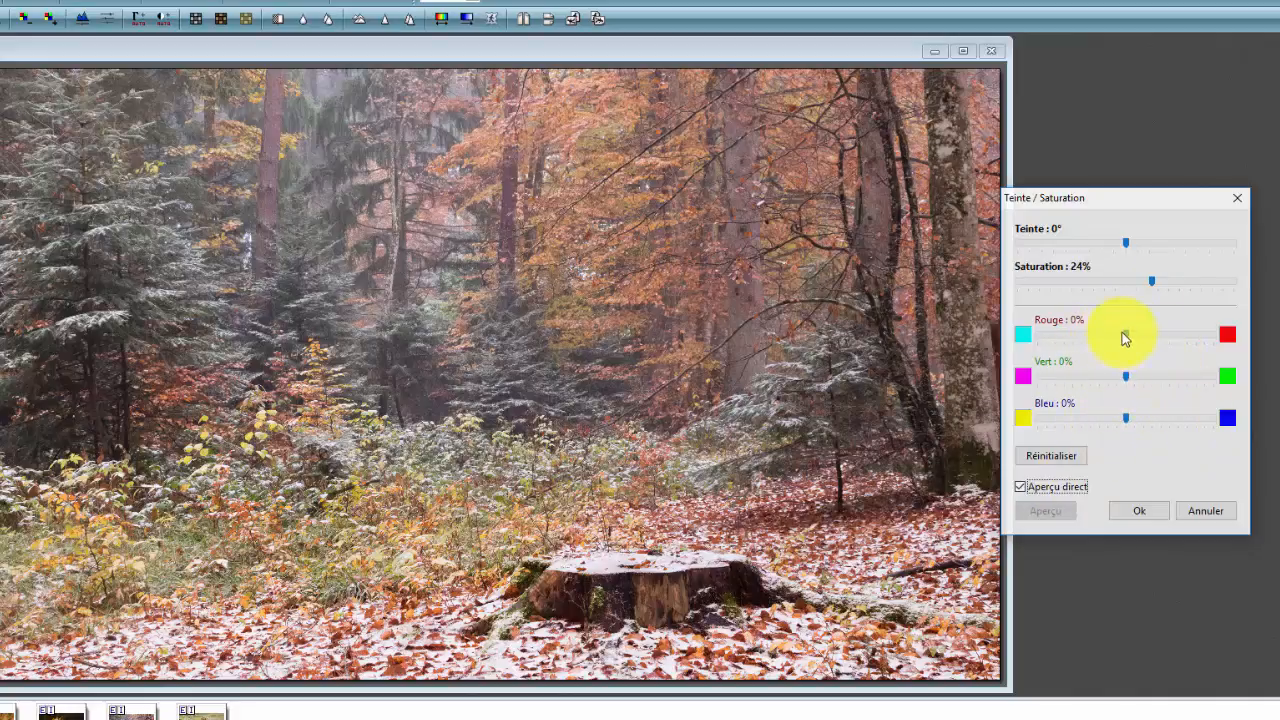
Try a red level of 37%, return it to 0%, and apply the Teinte / Saturation adjustment.
left_click_drag(1127, 335, 1160, 339)
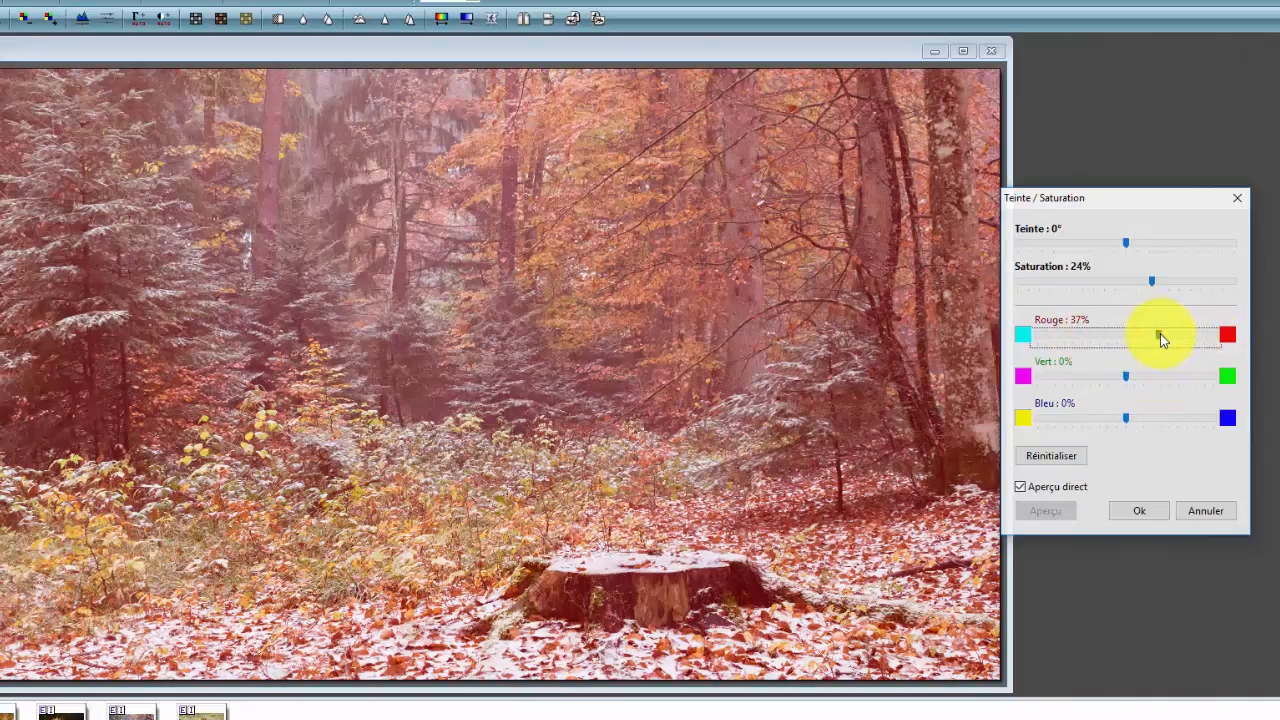
left_click_drag(1160, 339, 1126, 342)
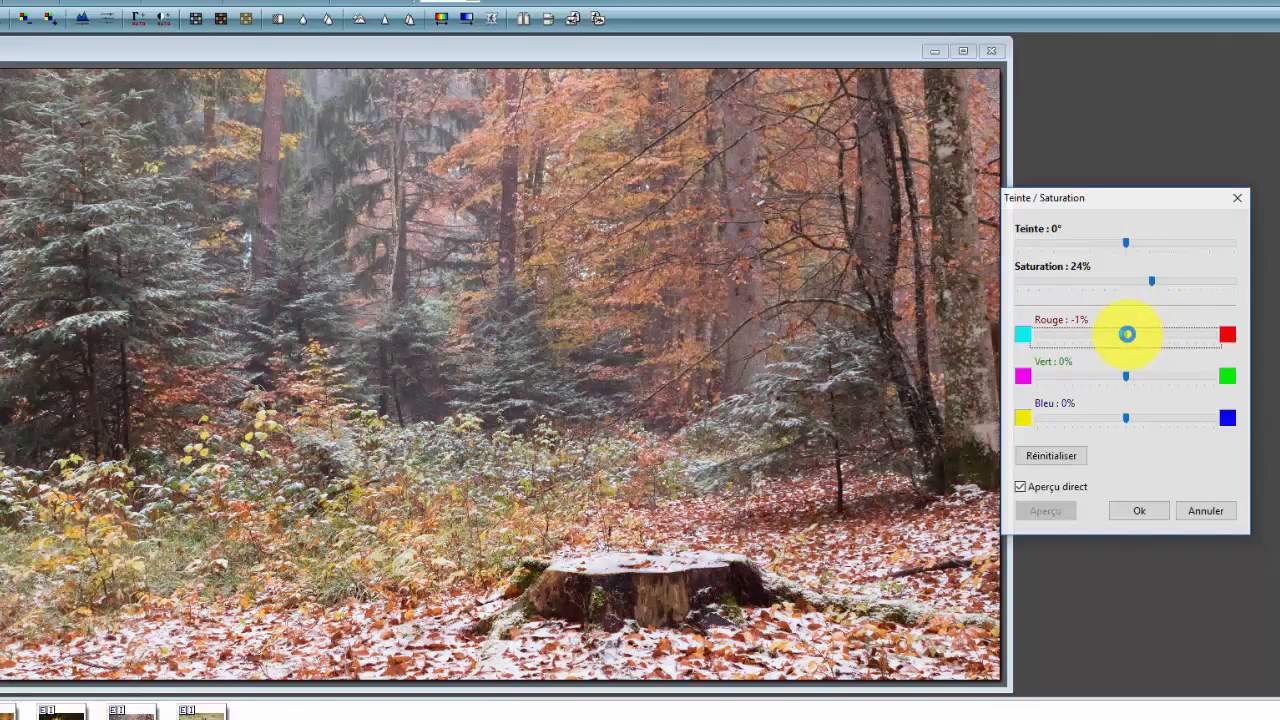
left_click_drag(1126, 334, 1127, 334)
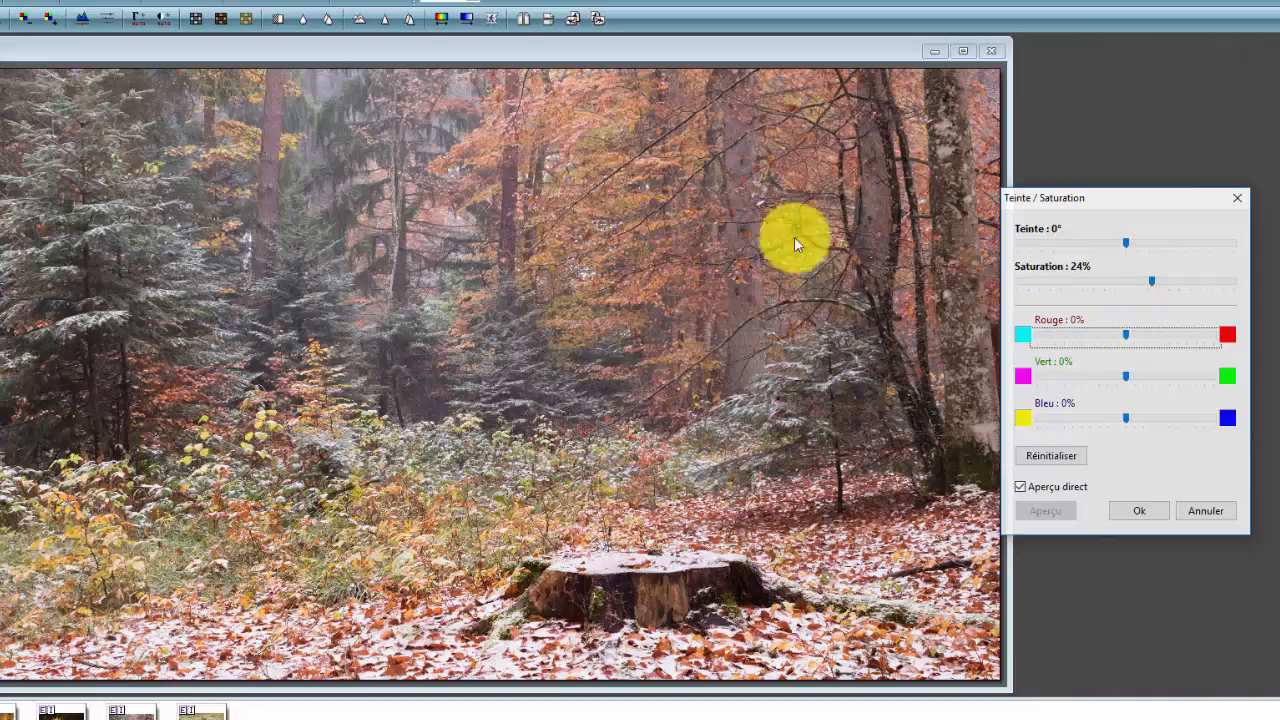
left_click(1140, 511)
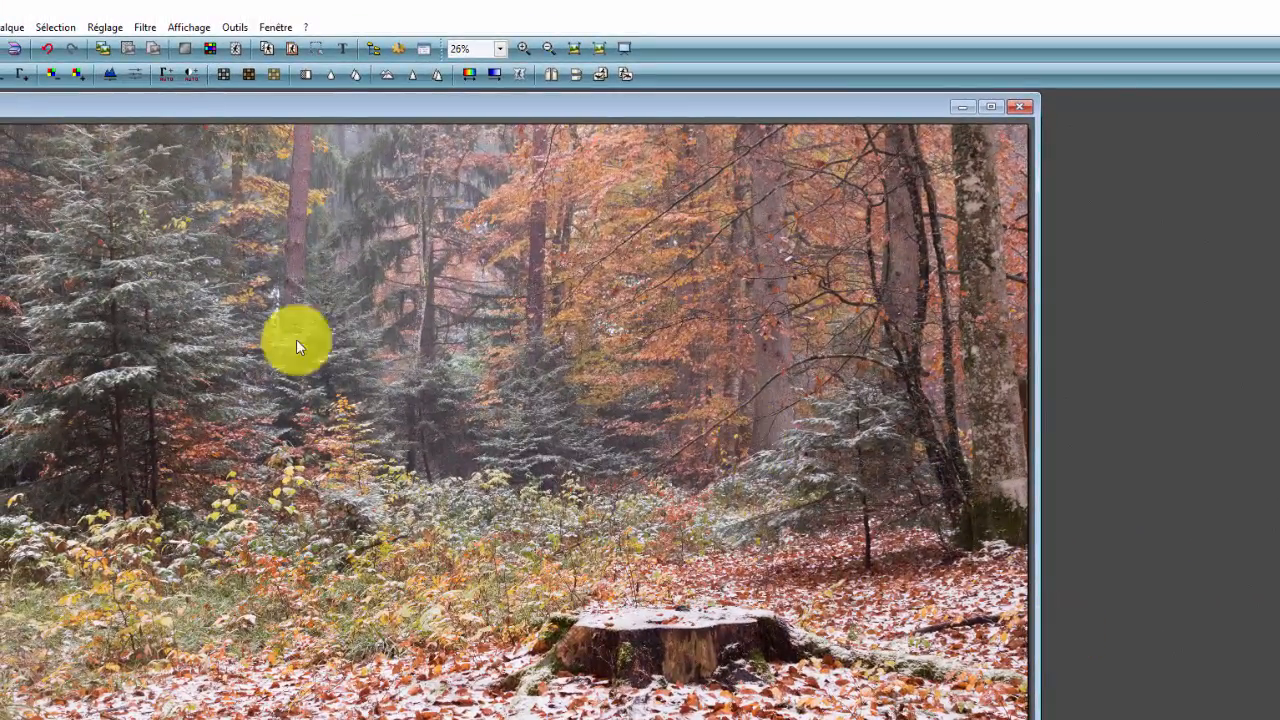
Sharpen the photo by applying the Plus net sharpness filter twice.
left_click(500, 48)
left_click(495, 204)
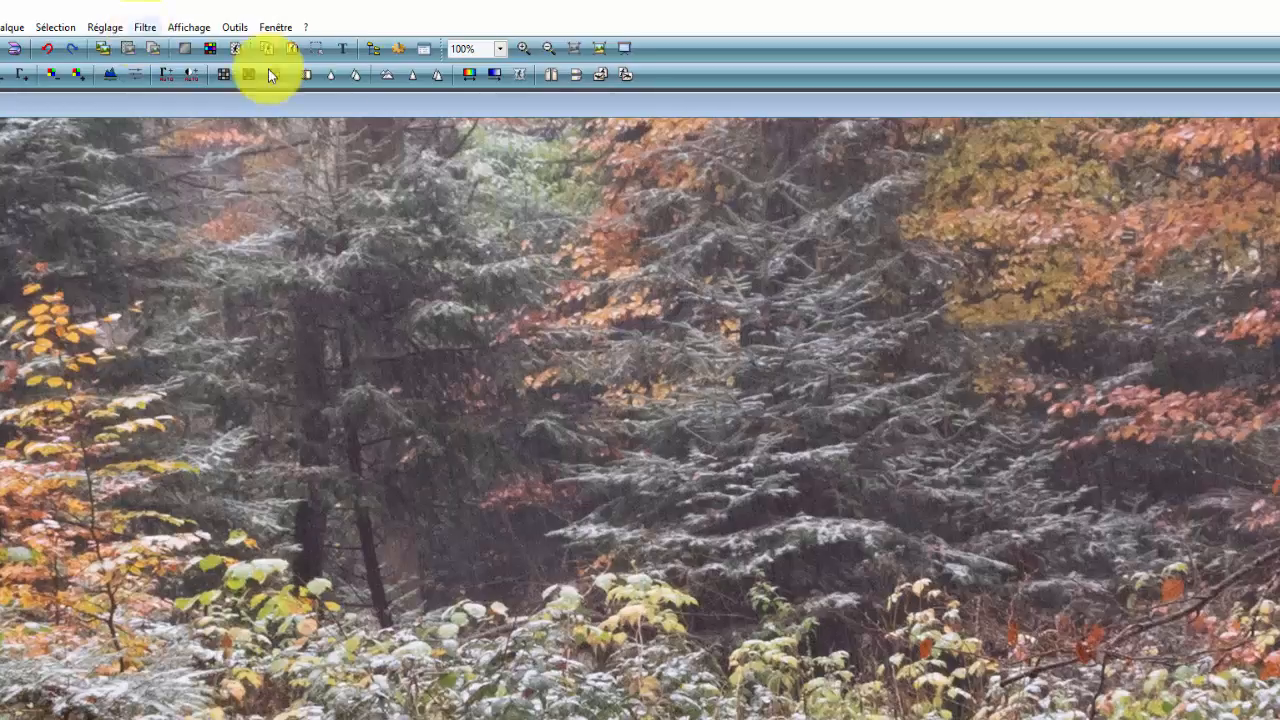
left_click(152, 26)
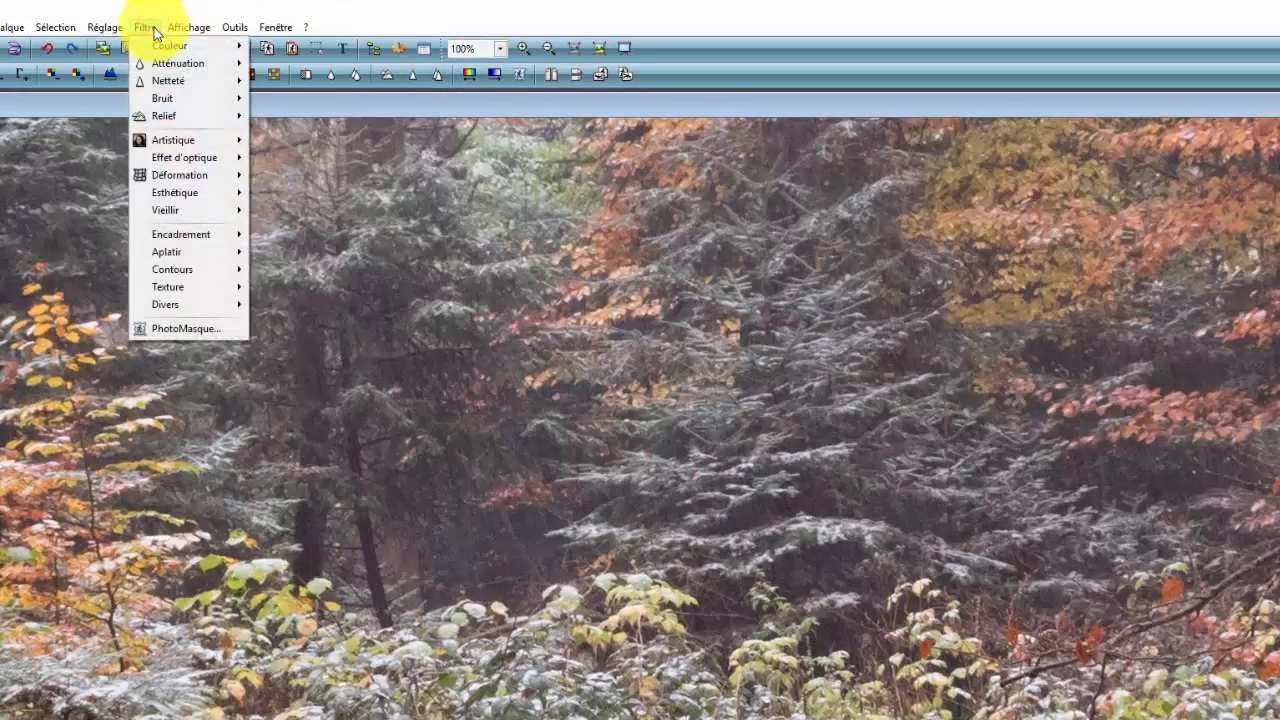
mouse_move(165, 84)
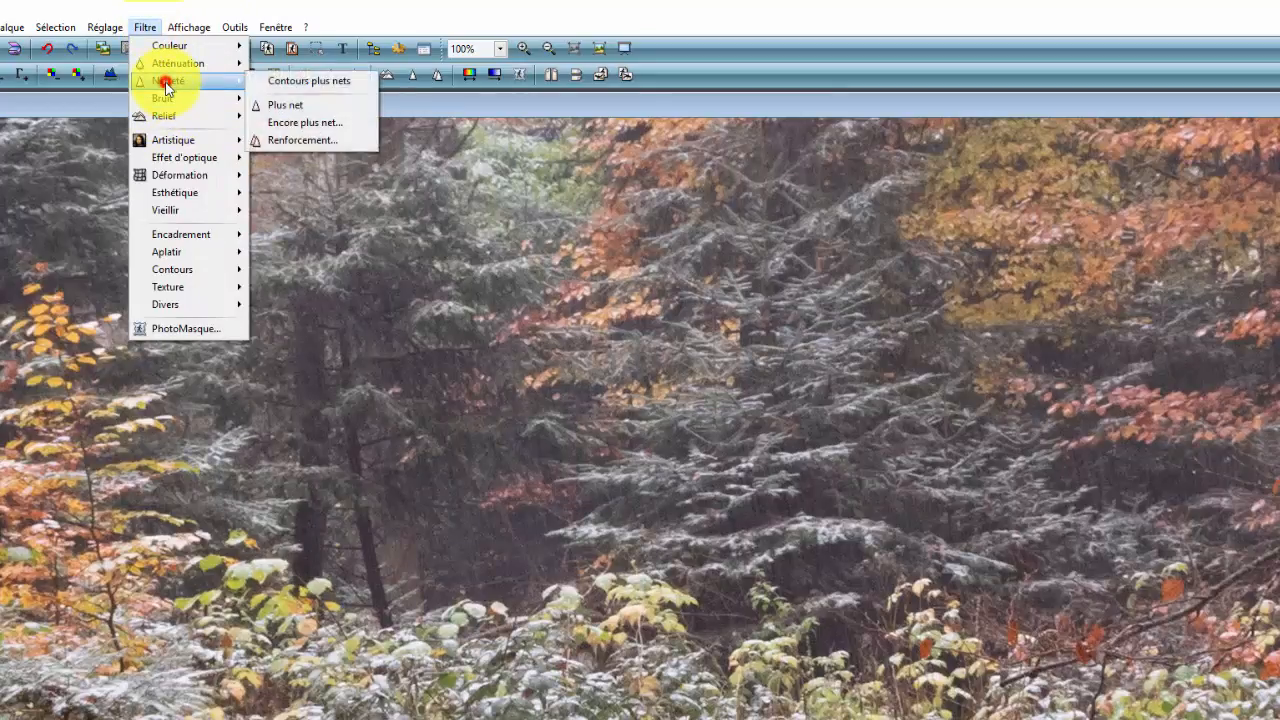
left_click(338, 107)
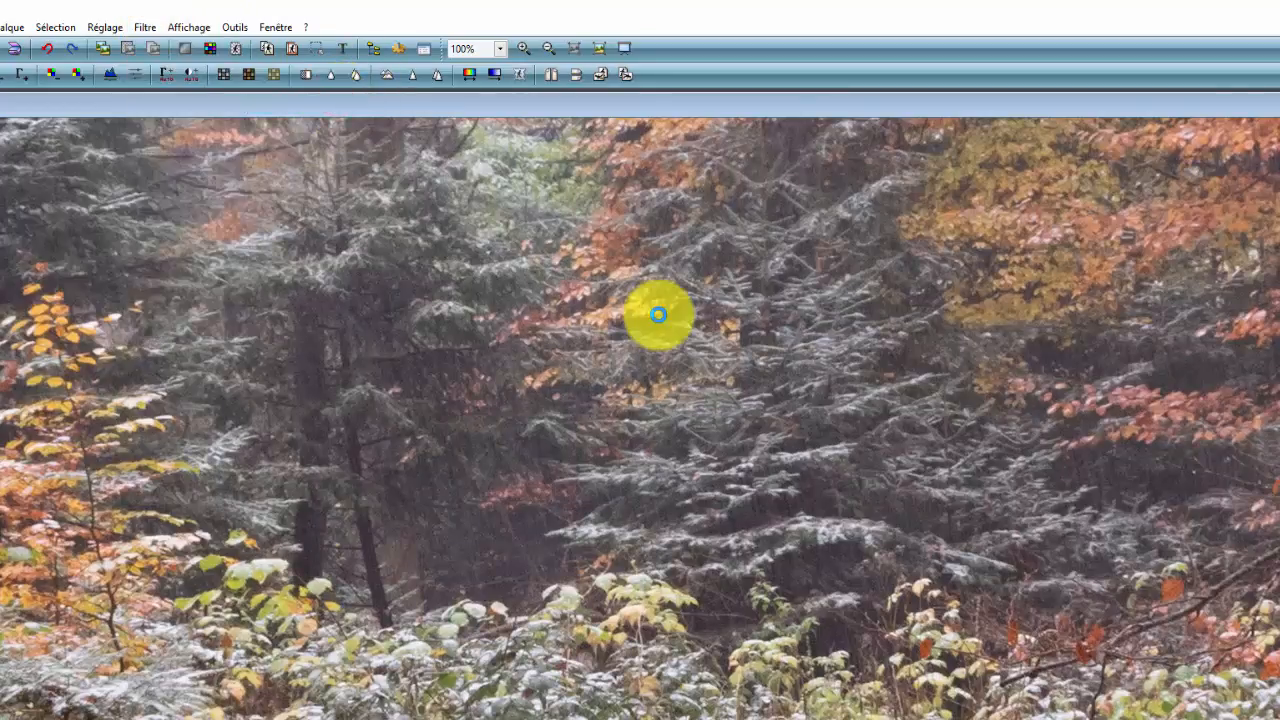
left_click(145, 27)
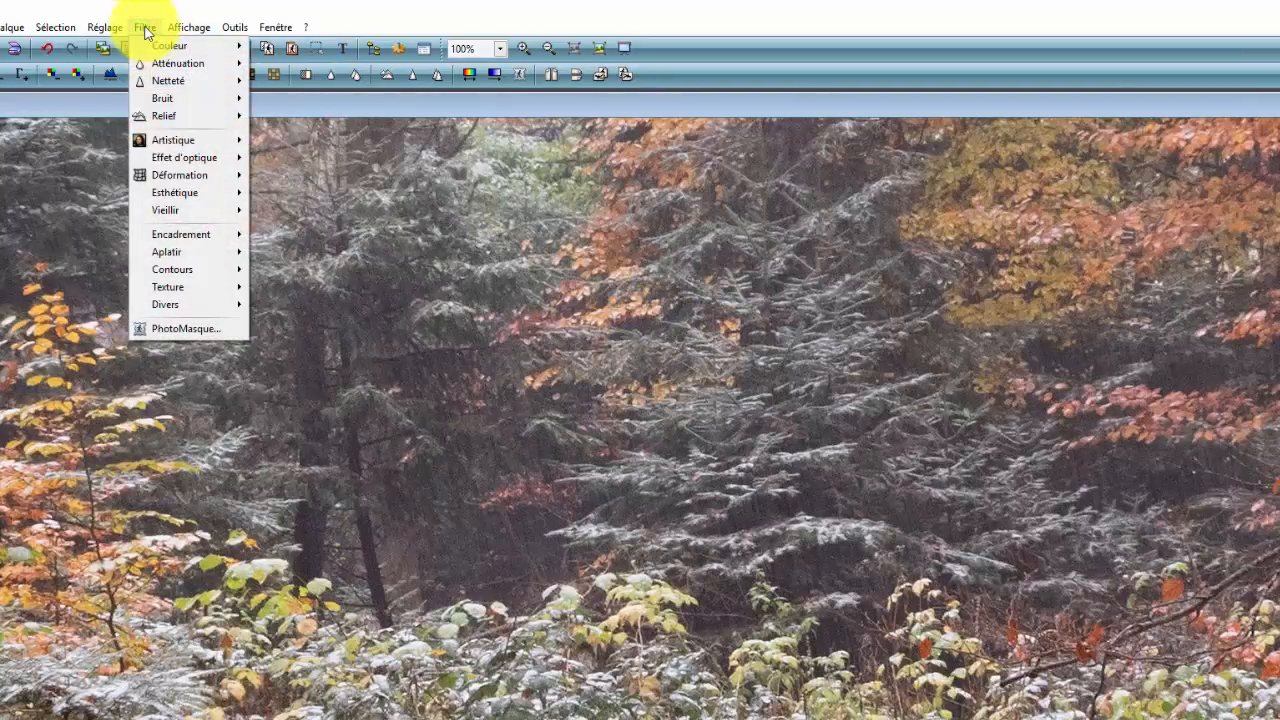
left_click(152, 84)
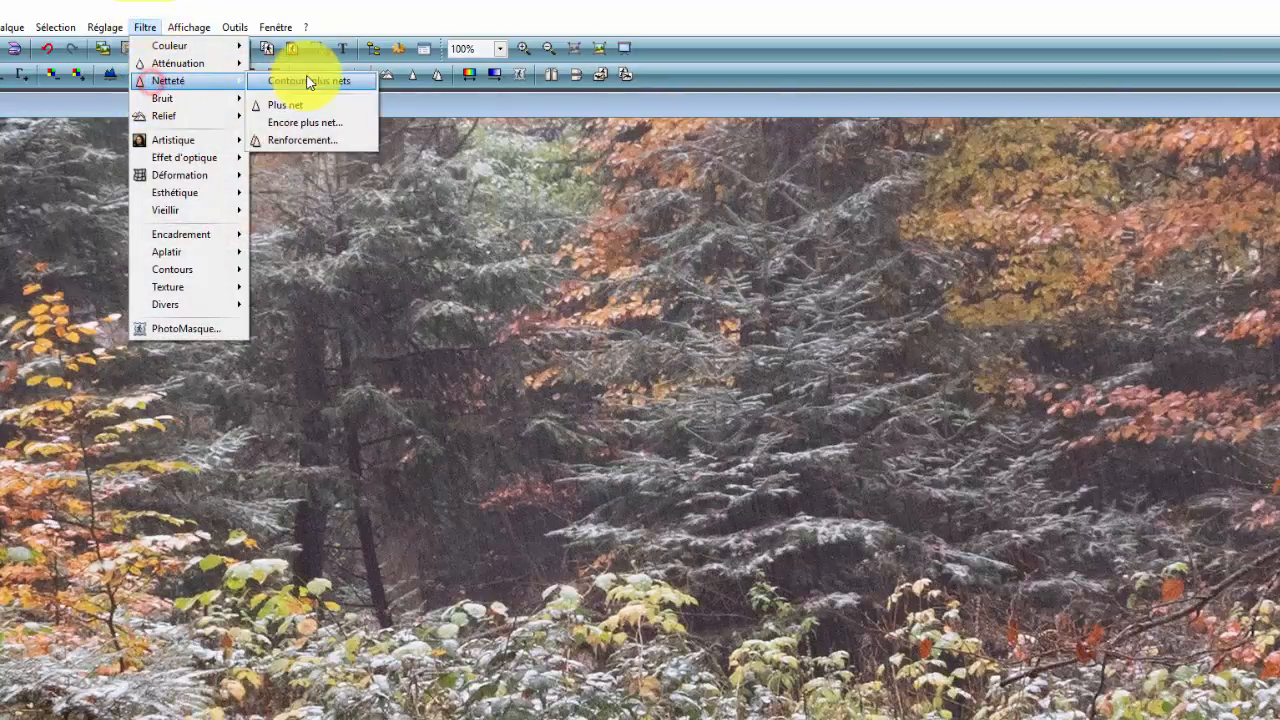
left_click(306, 105)
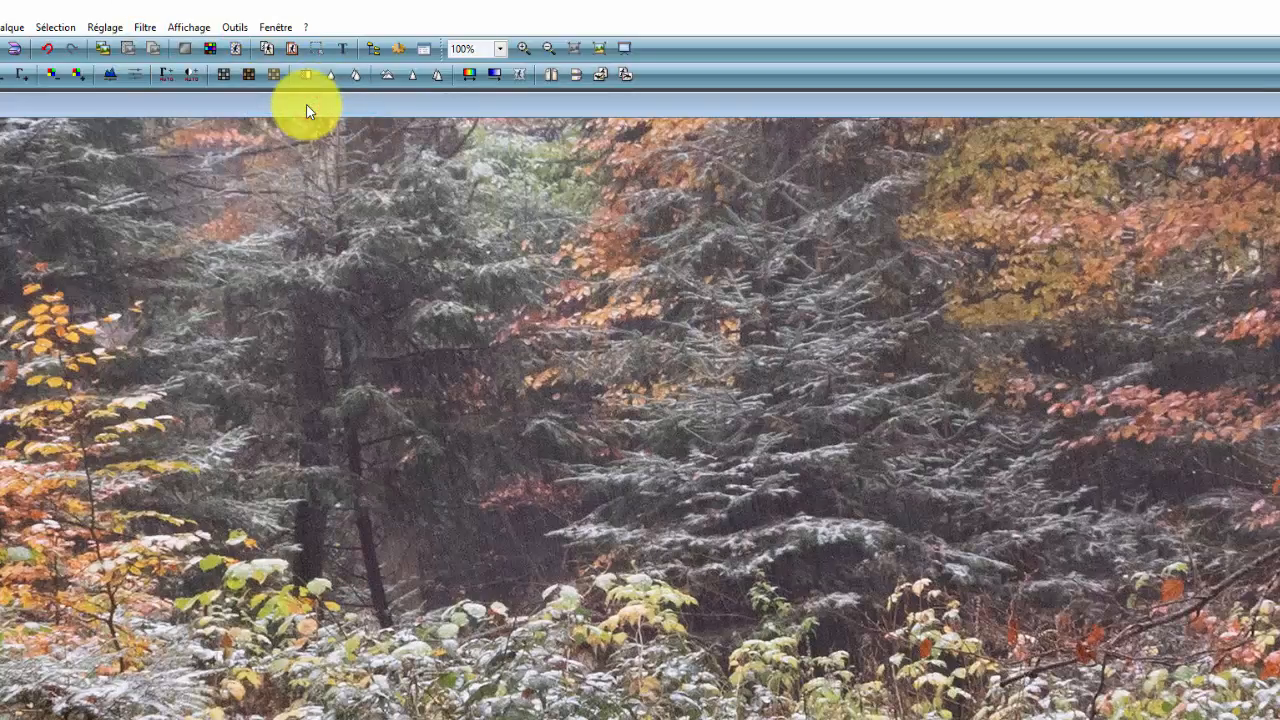
Apply the Plus net filter a third time and undo that last sharpening.
left_click(145, 27)
mouse_move(143, 86)
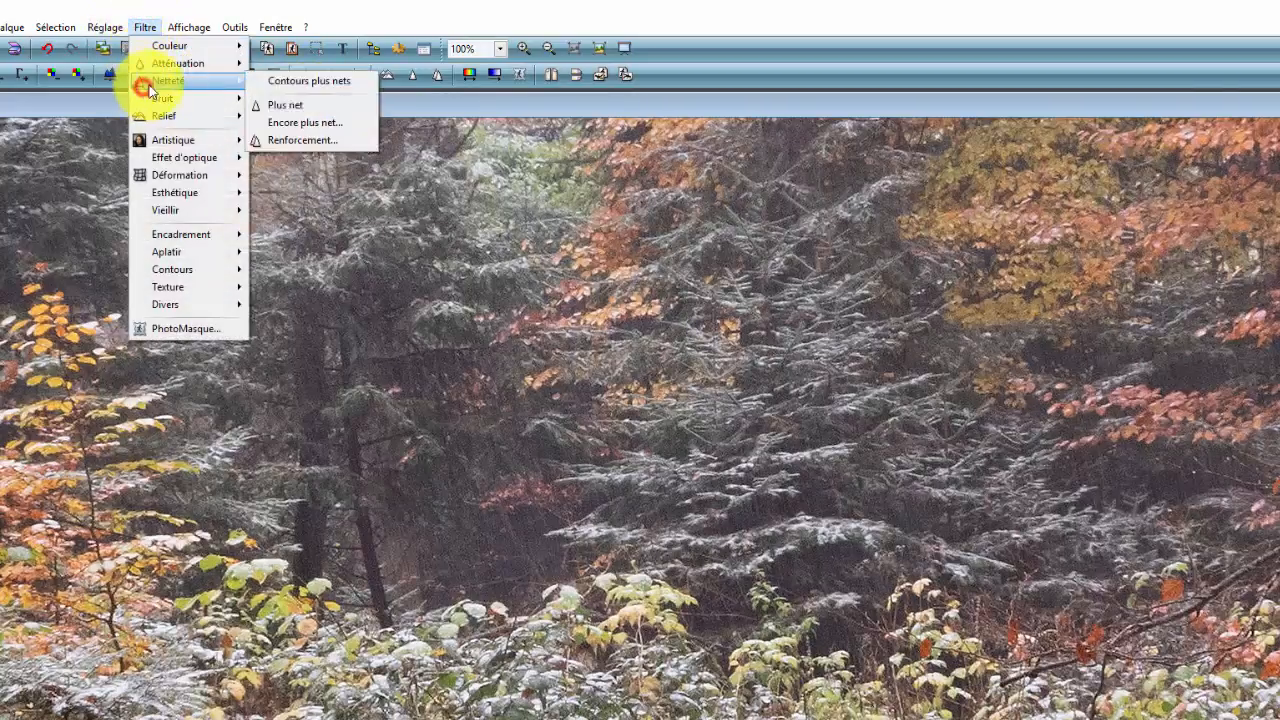
left_click(312, 103)
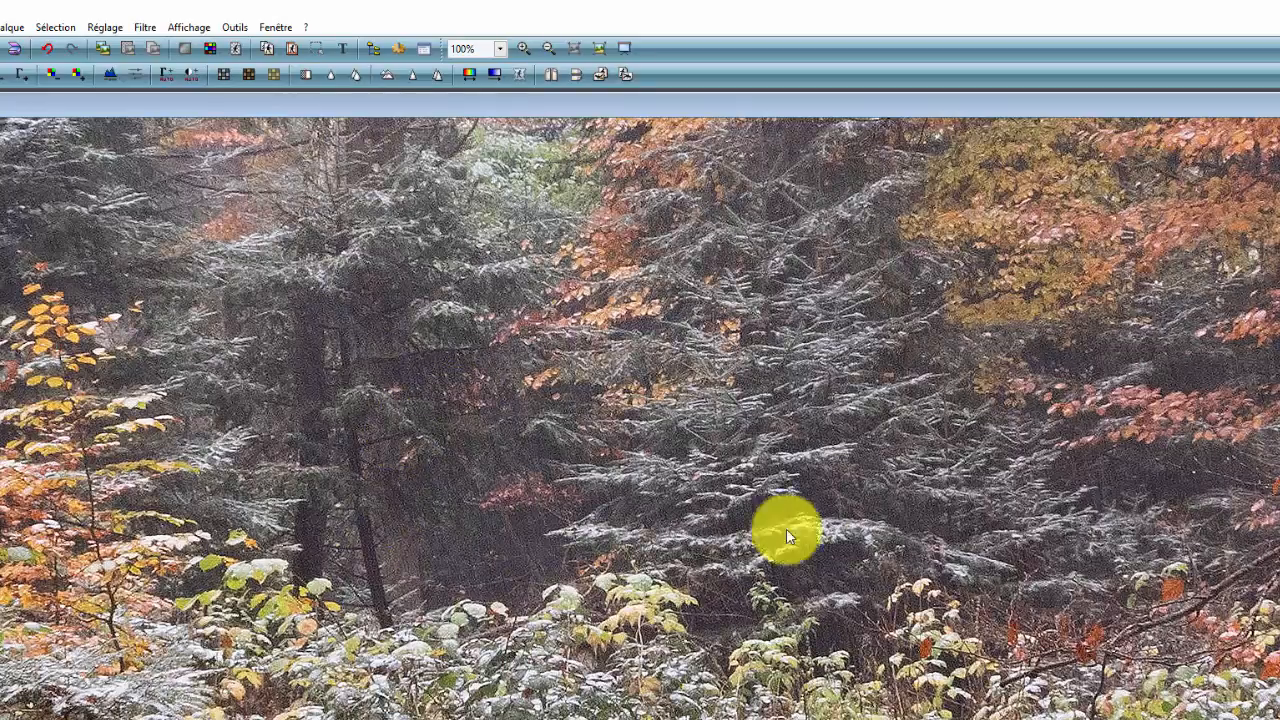
left_click(47, 48)
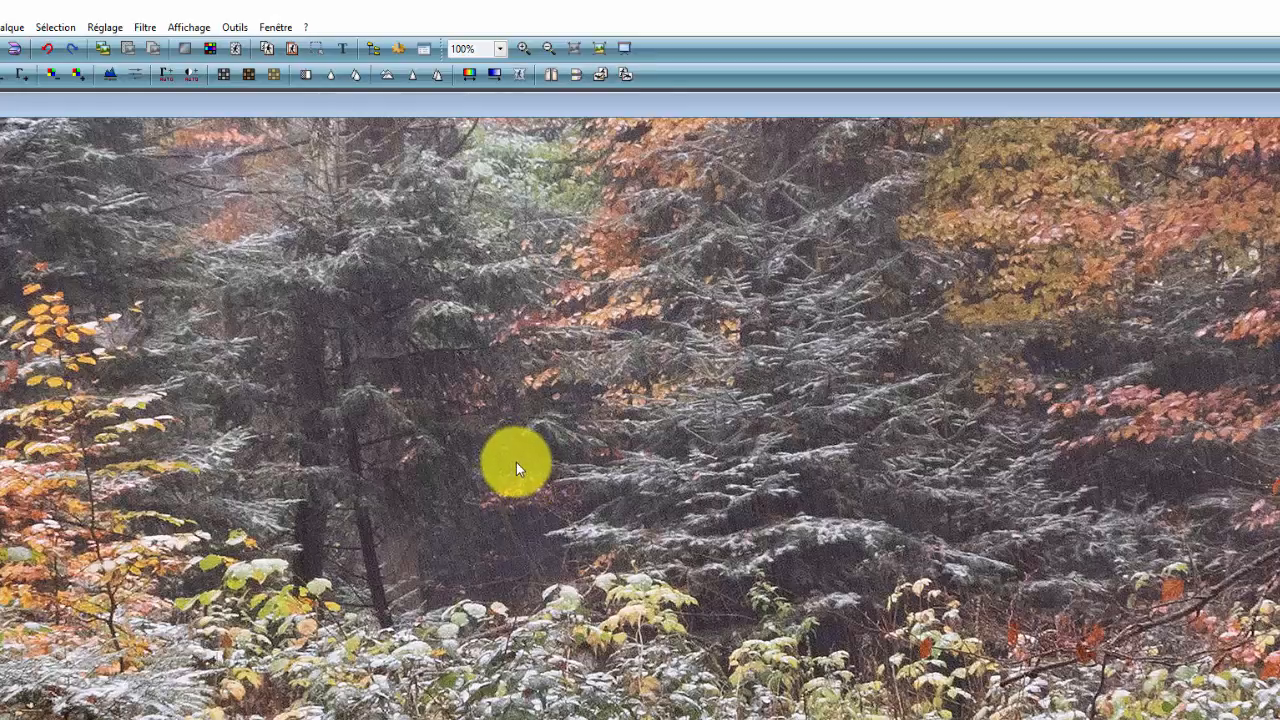
Start a new text on the photo in Arial with the font size set to 60.
left_click(500, 48)
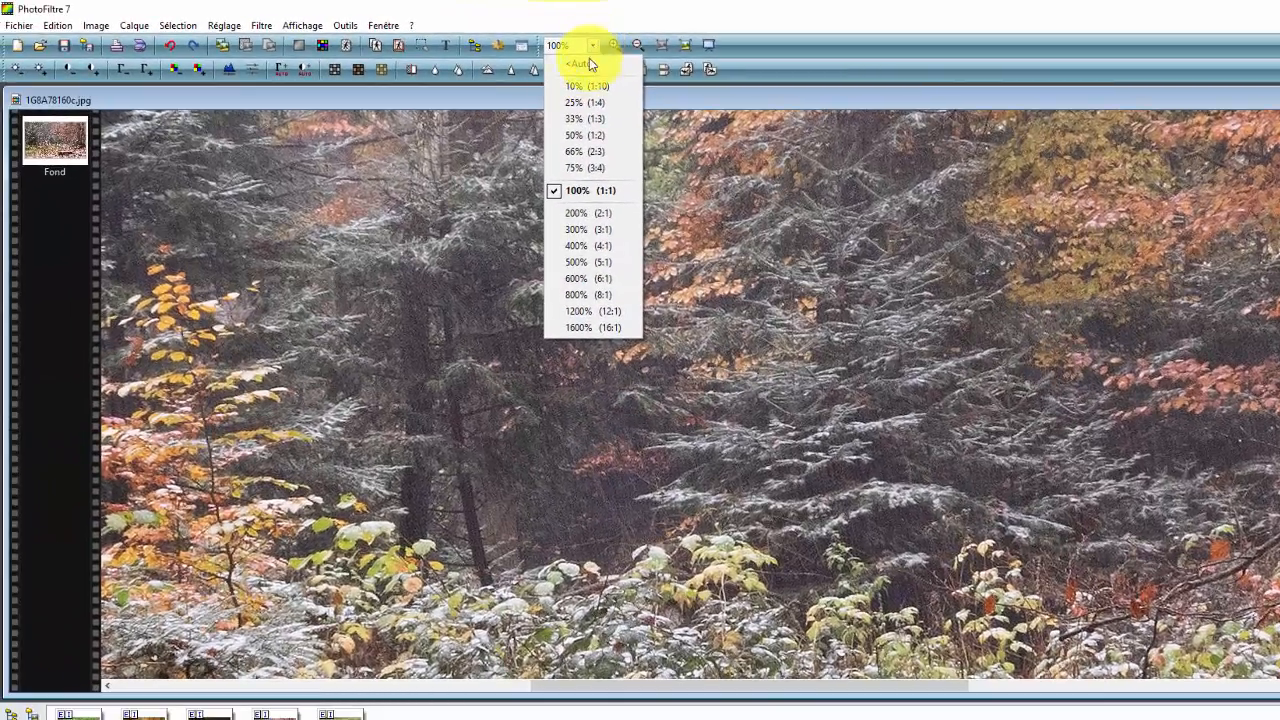
left_click(577, 64)
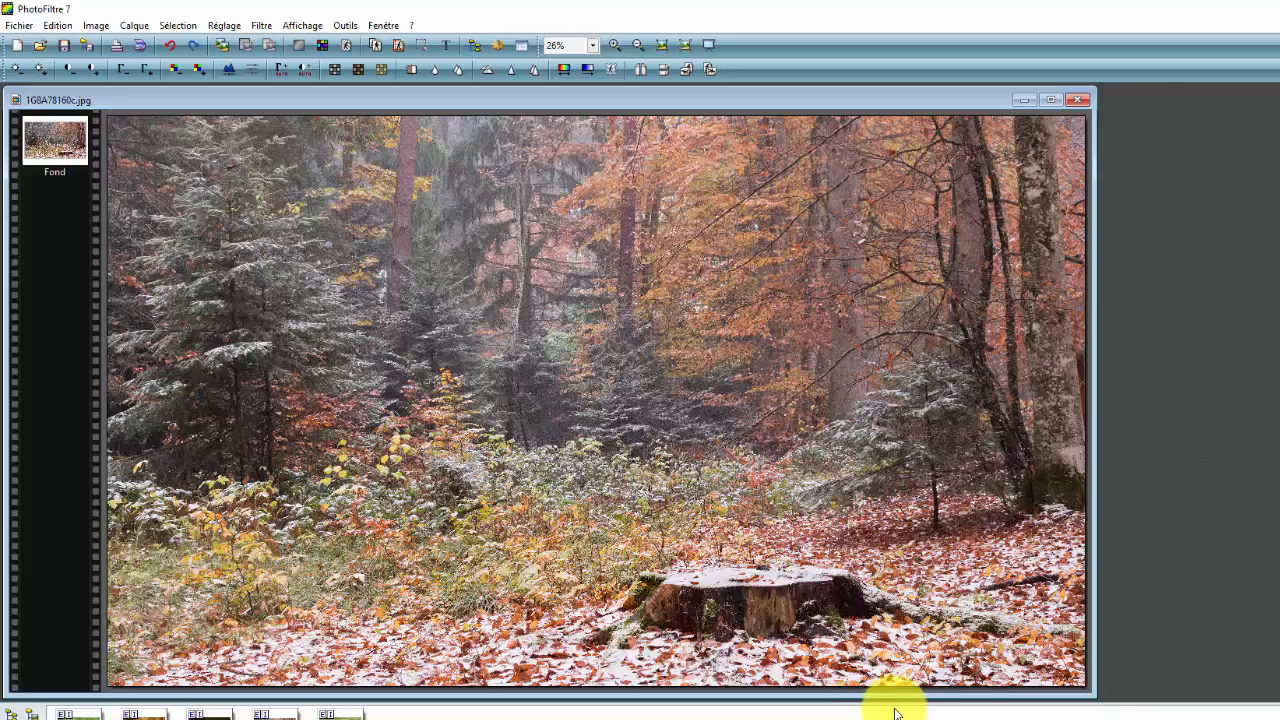
left_click(447, 46)
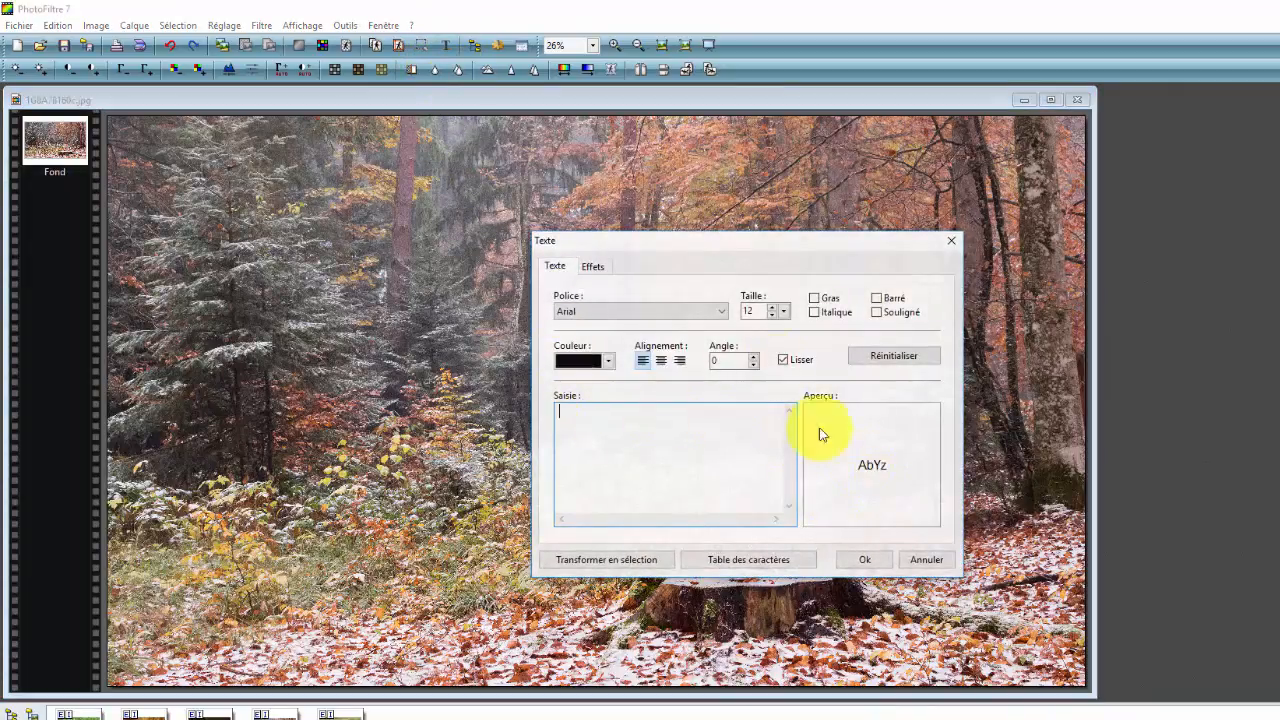
left_click_drag(686, 249, 1149, 191)
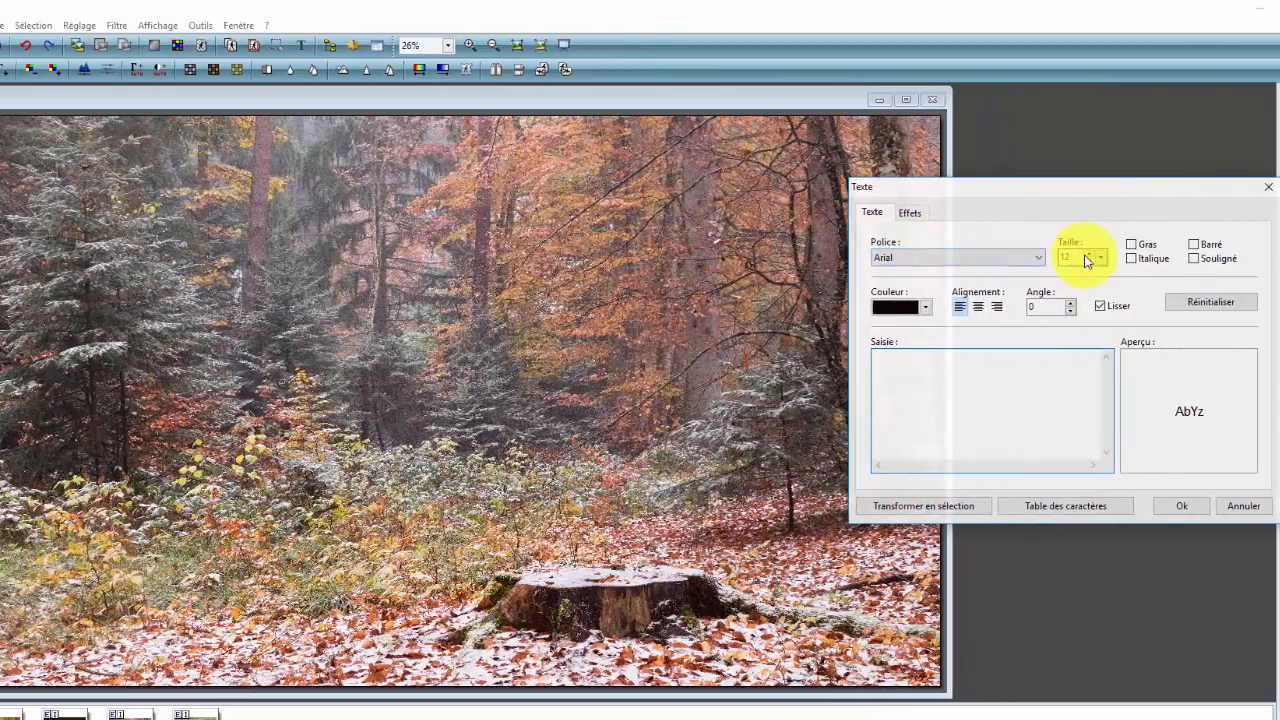
left_click_drag(1076, 256, 1037, 250)
type("60")
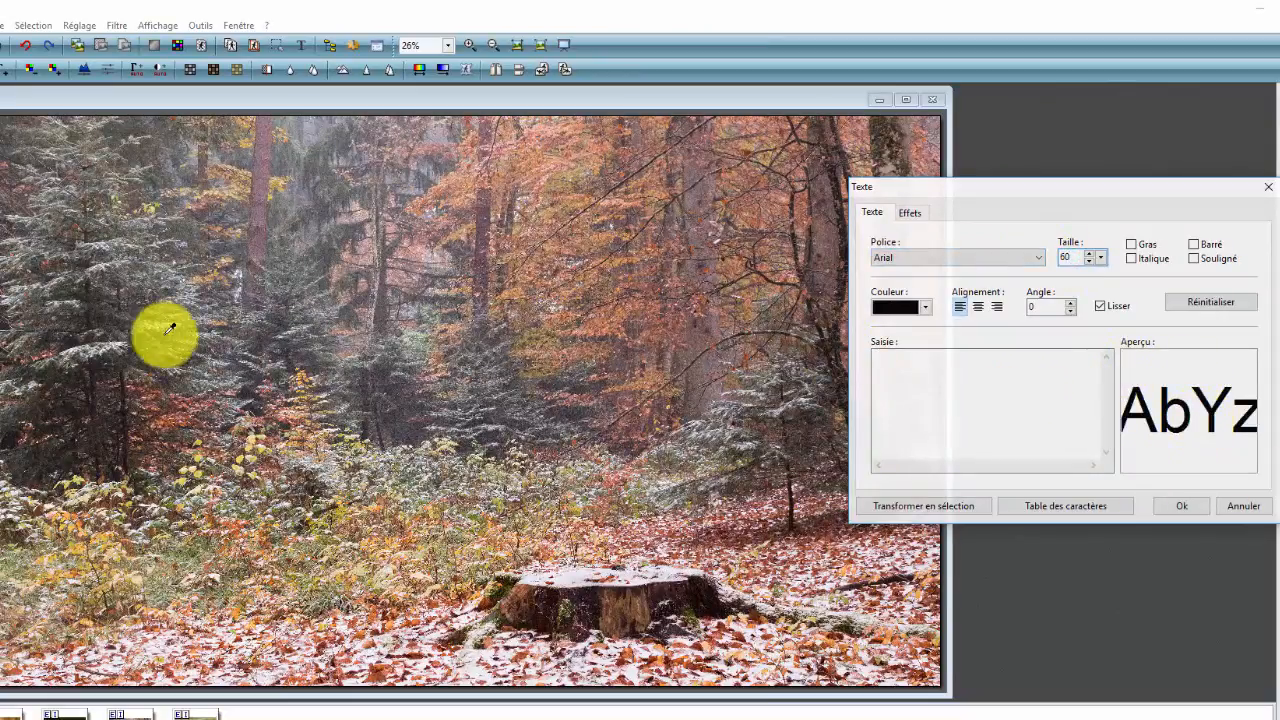
Set the text colour to white, enter "Forêt de la chaîne des volcans" and add it to the photo as a text layer.
left_click(922, 308)
left_click(980, 402)
left_click(937, 370)
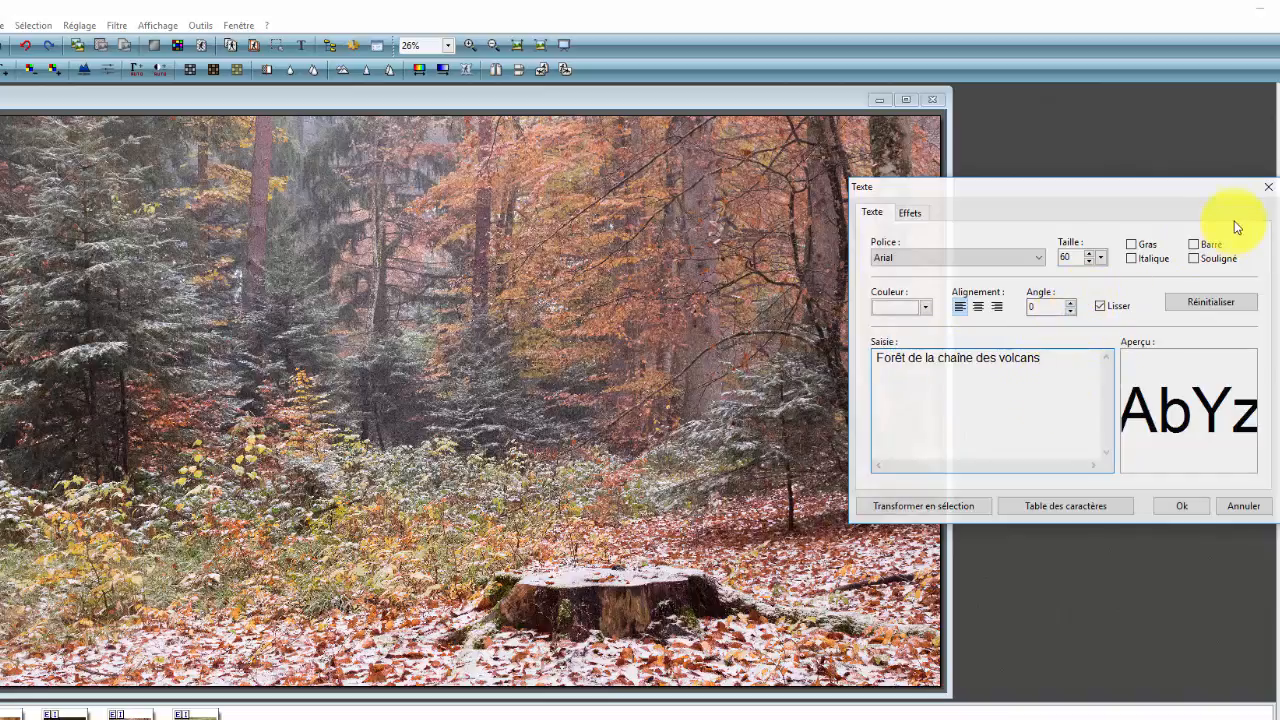
left_click_drag(1180, 191, 1042, 172)
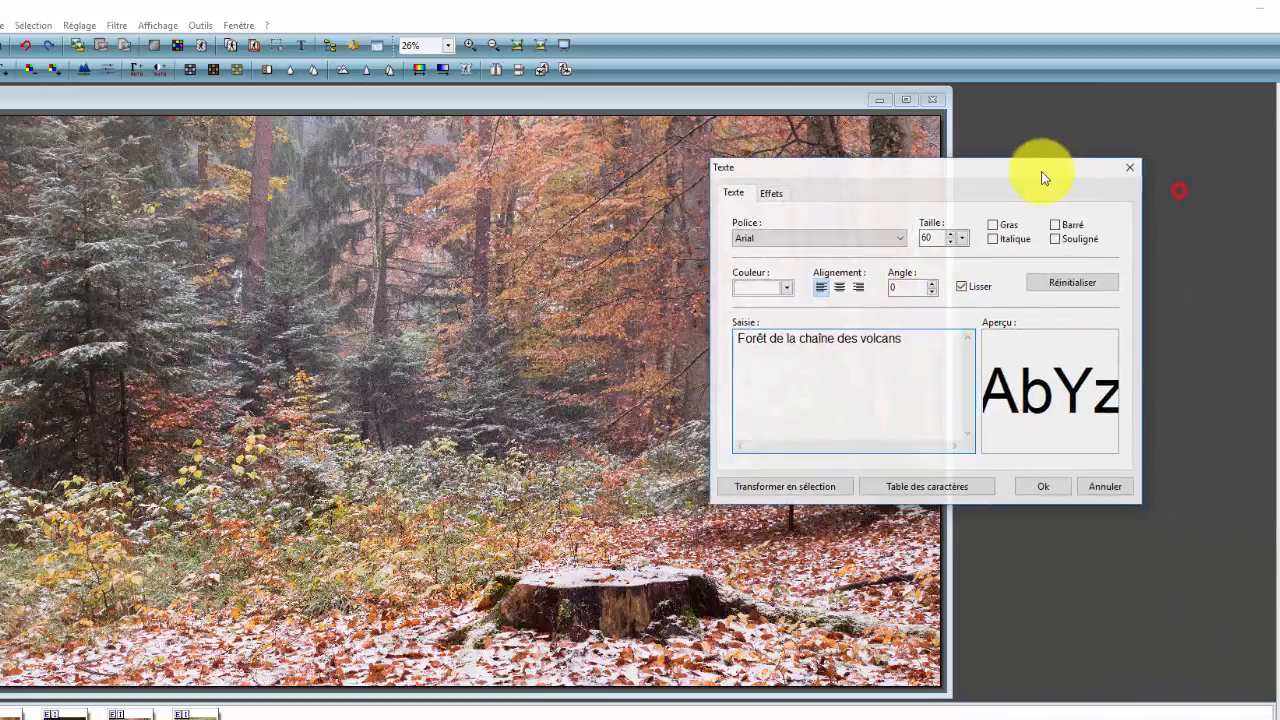
left_click(1040, 487)
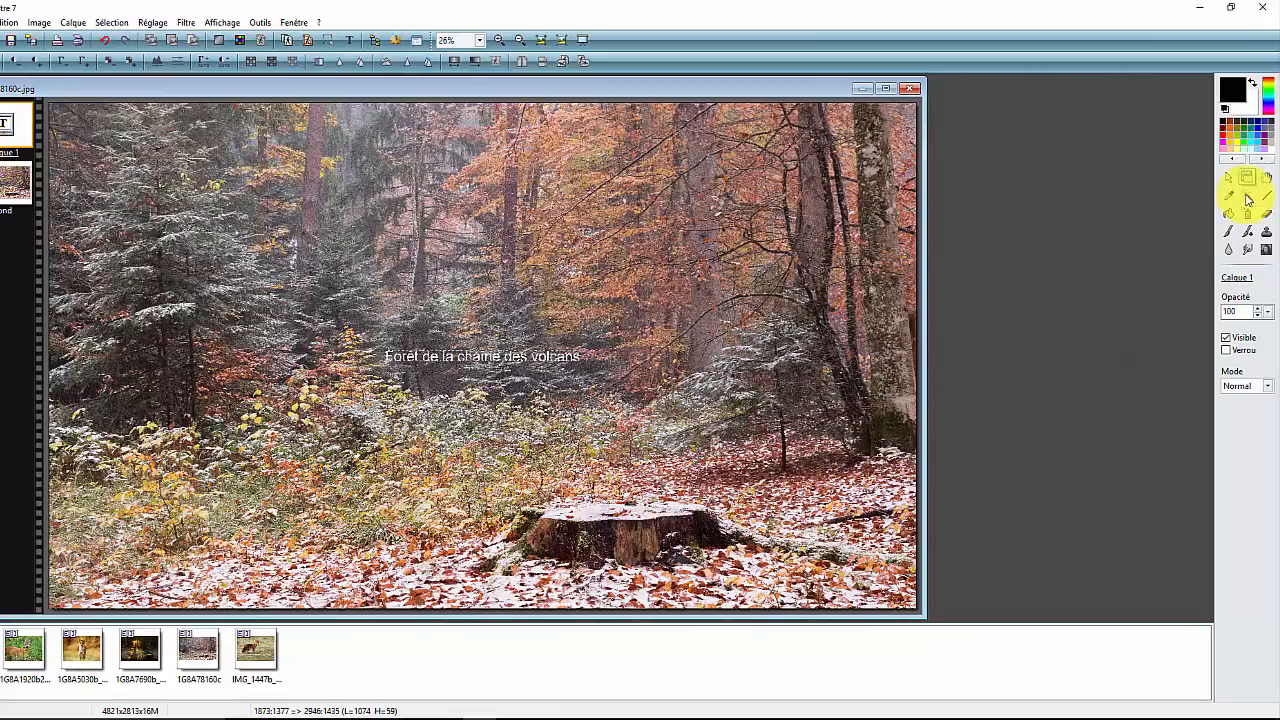
Move the caption layer to the photo's upper-left corner and set its font size to 80.
left_click(501, 362)
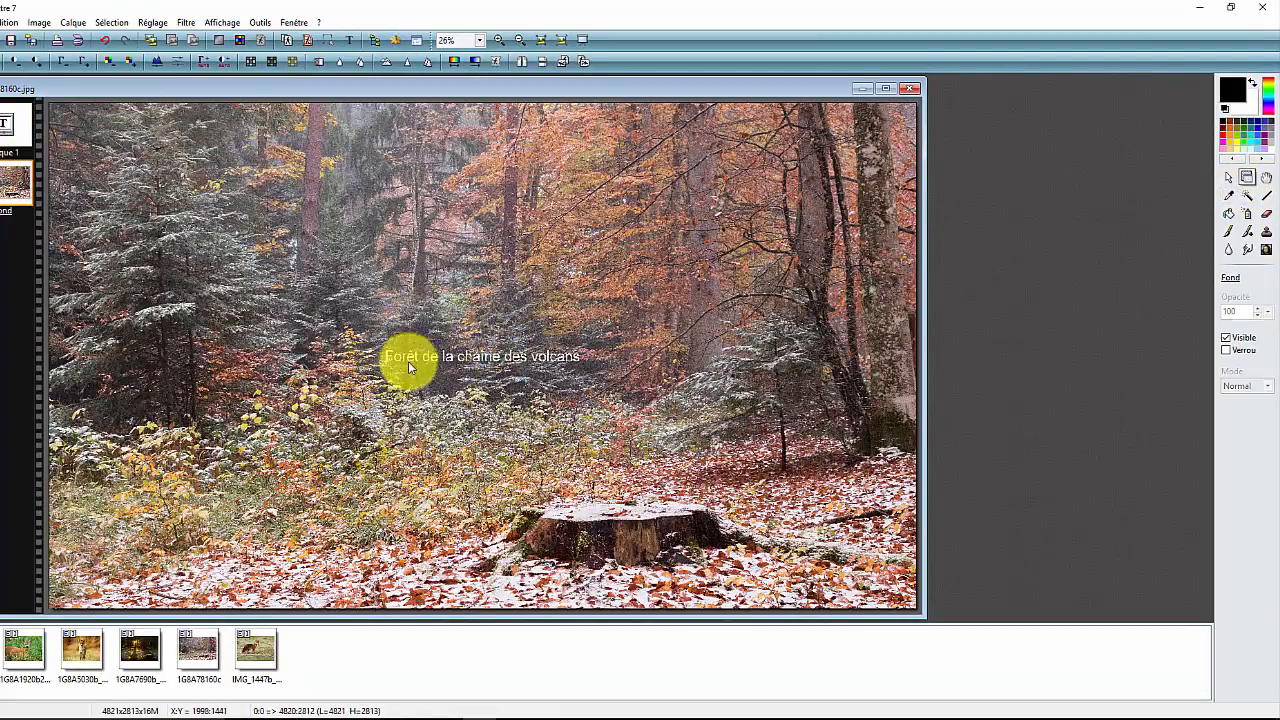
left_click_drag(410, 358, 108, 149)
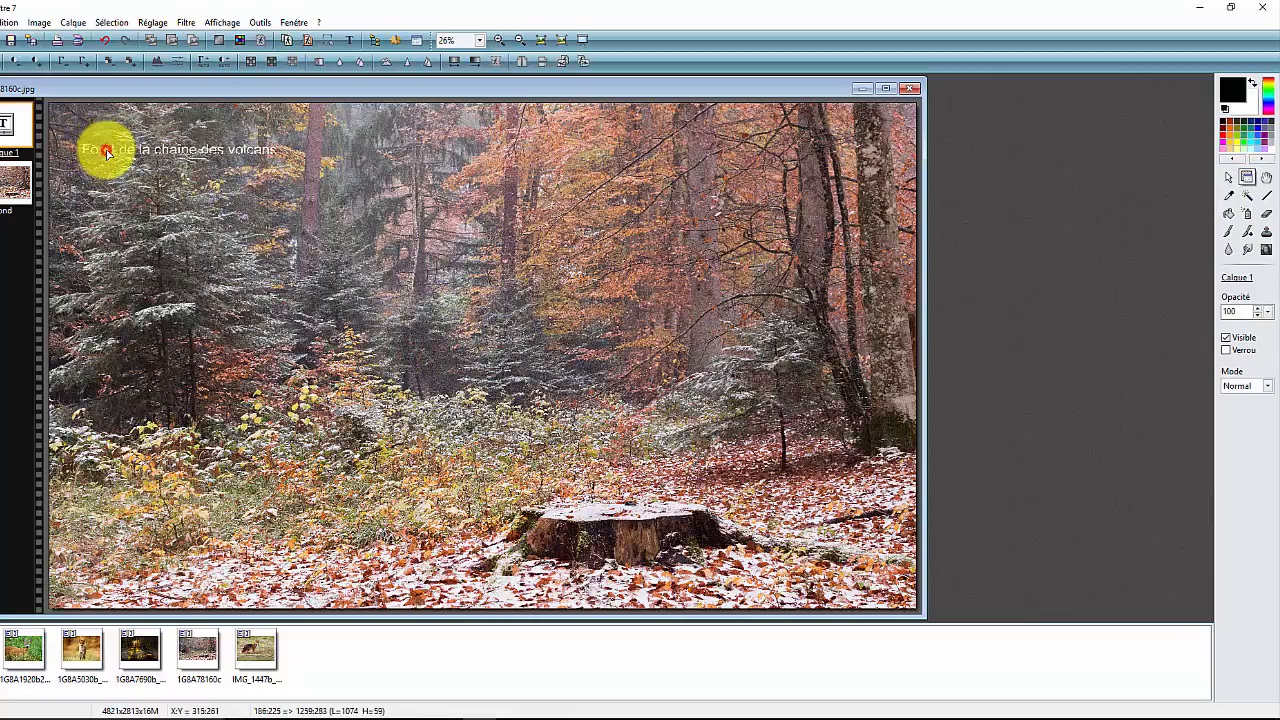
double_click(107, 149)
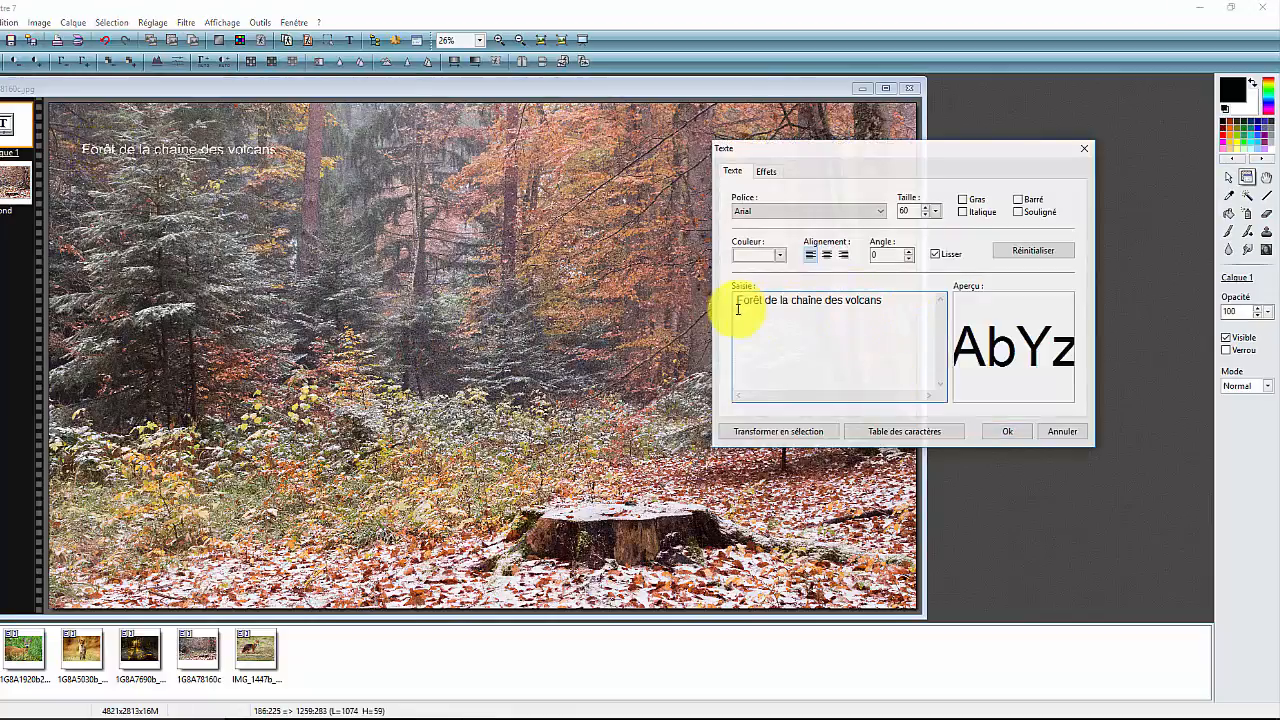
left_click_drag(896, 301, 654, 286)
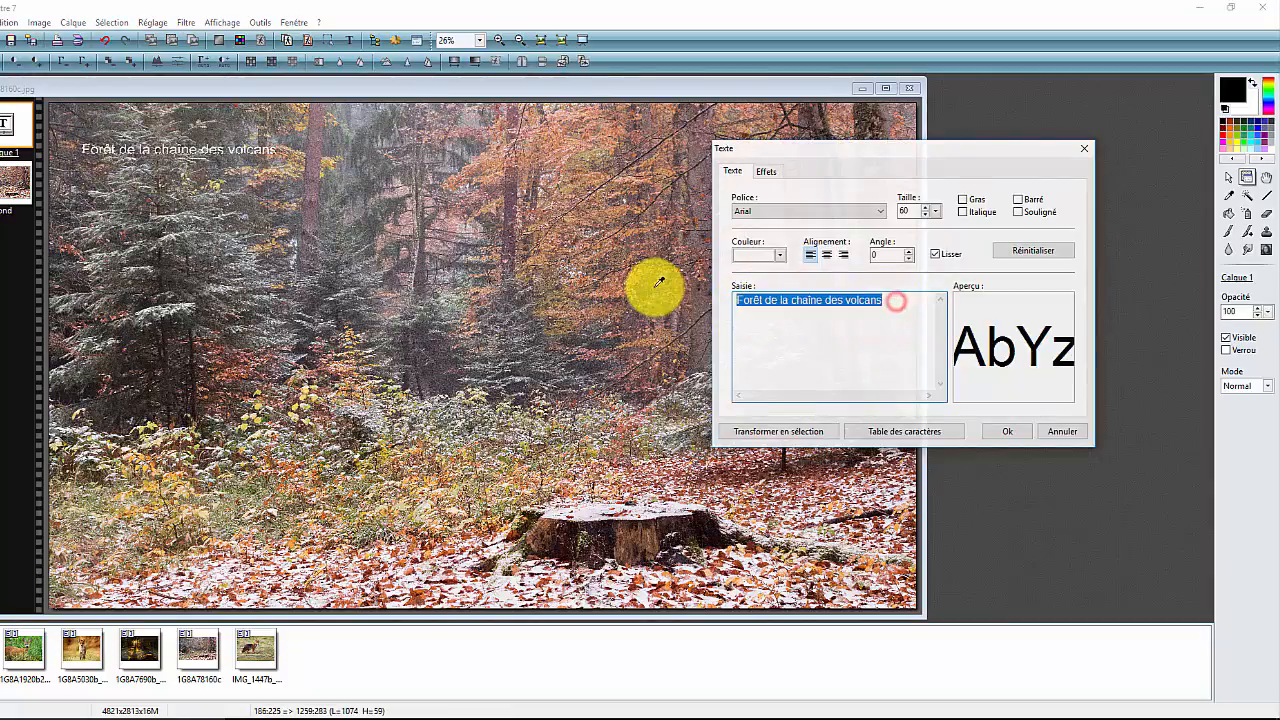
left_click_drag(911, 211, 880, 207)
type("80")
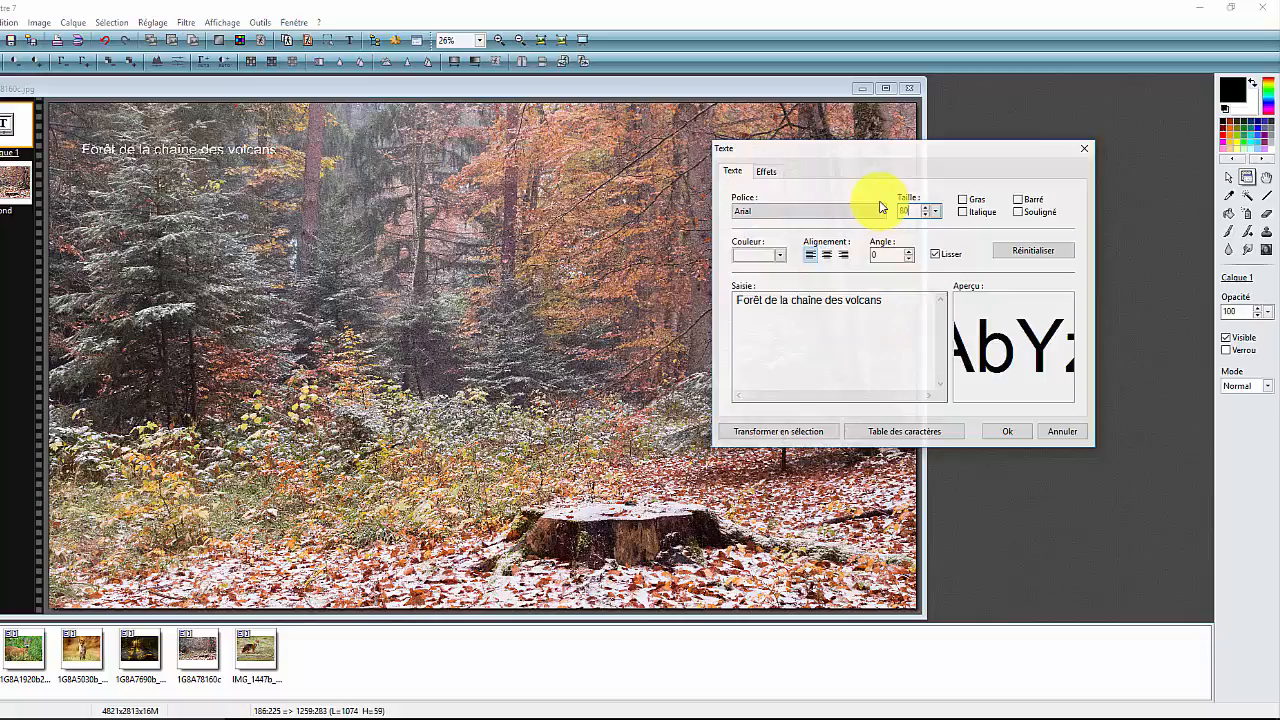
left_click(1007, 433)
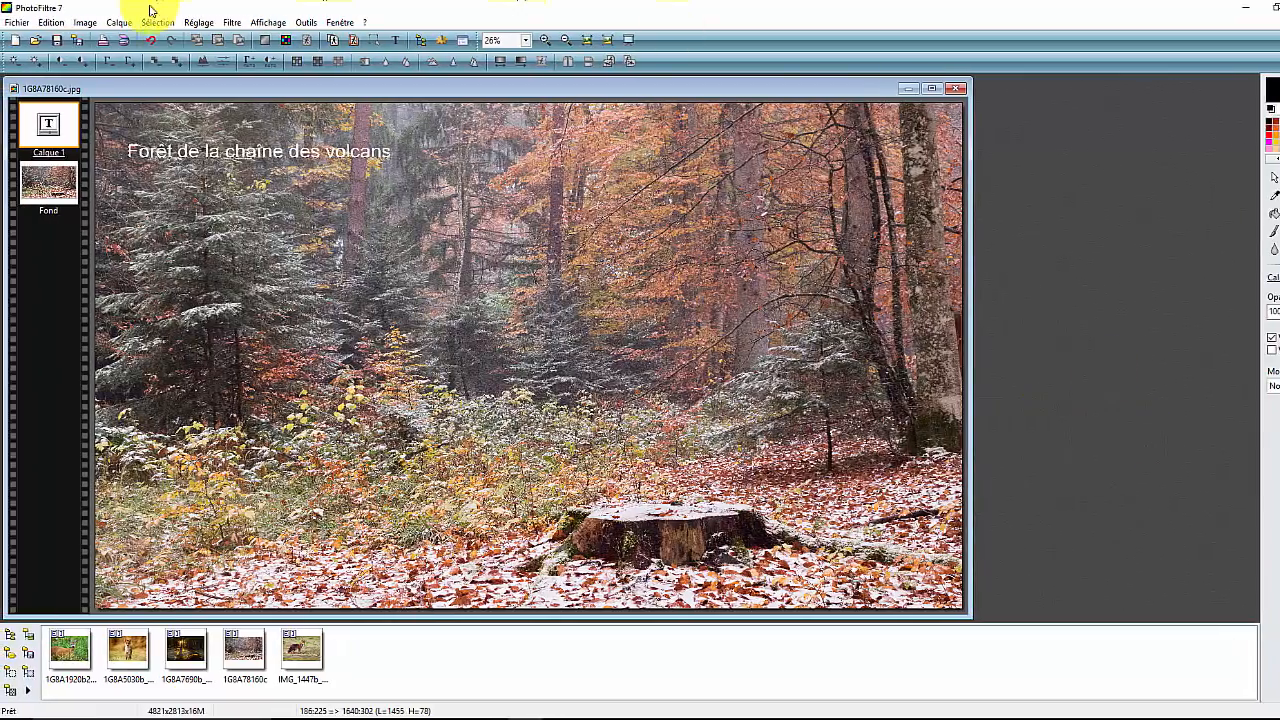
Save the retouched photo without layers as a JPEG copy named 1G8A78160c2.jpg in the test folder, with compression 90 and standard format.
left_click(19, 21)
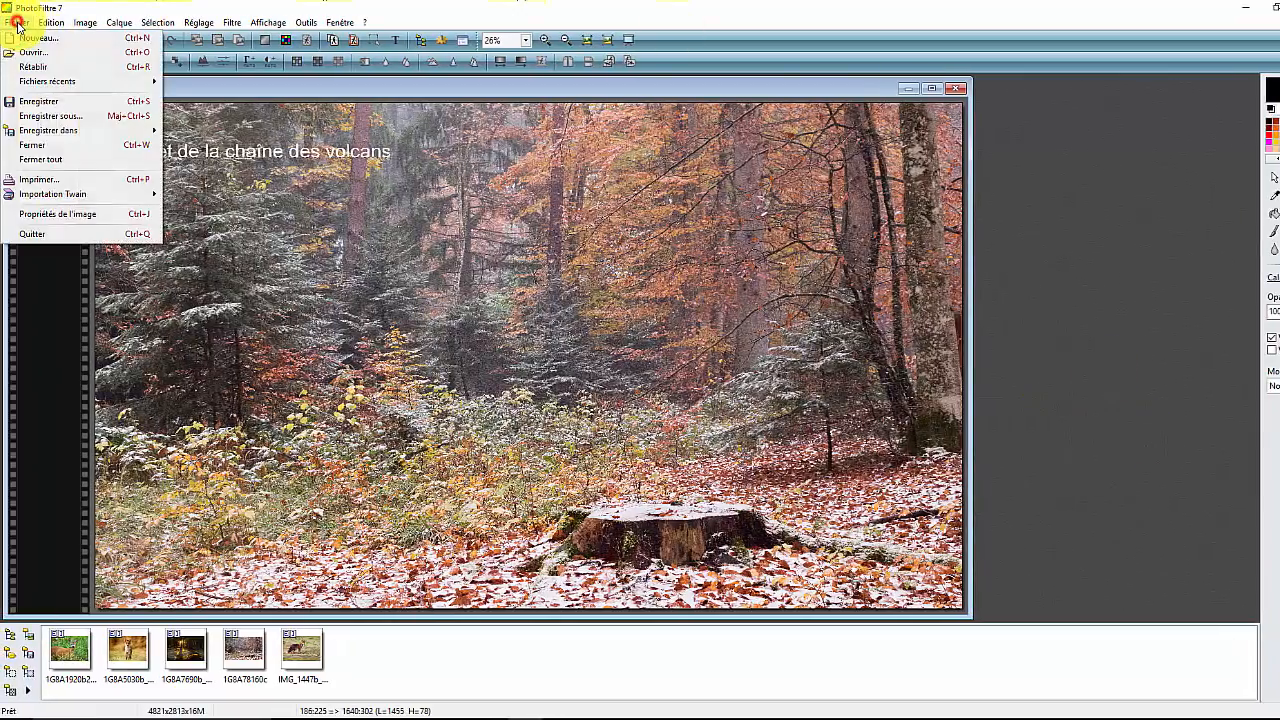
left_click(40, 116)
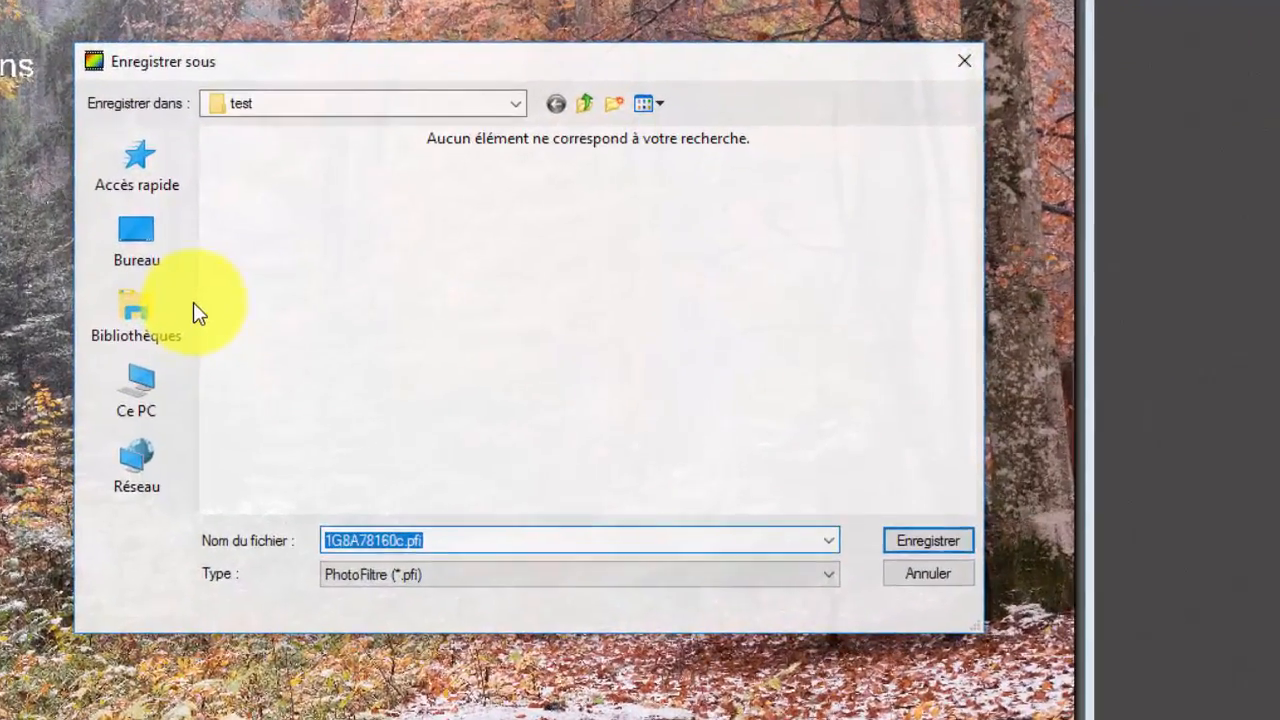
left_click(437, 576)
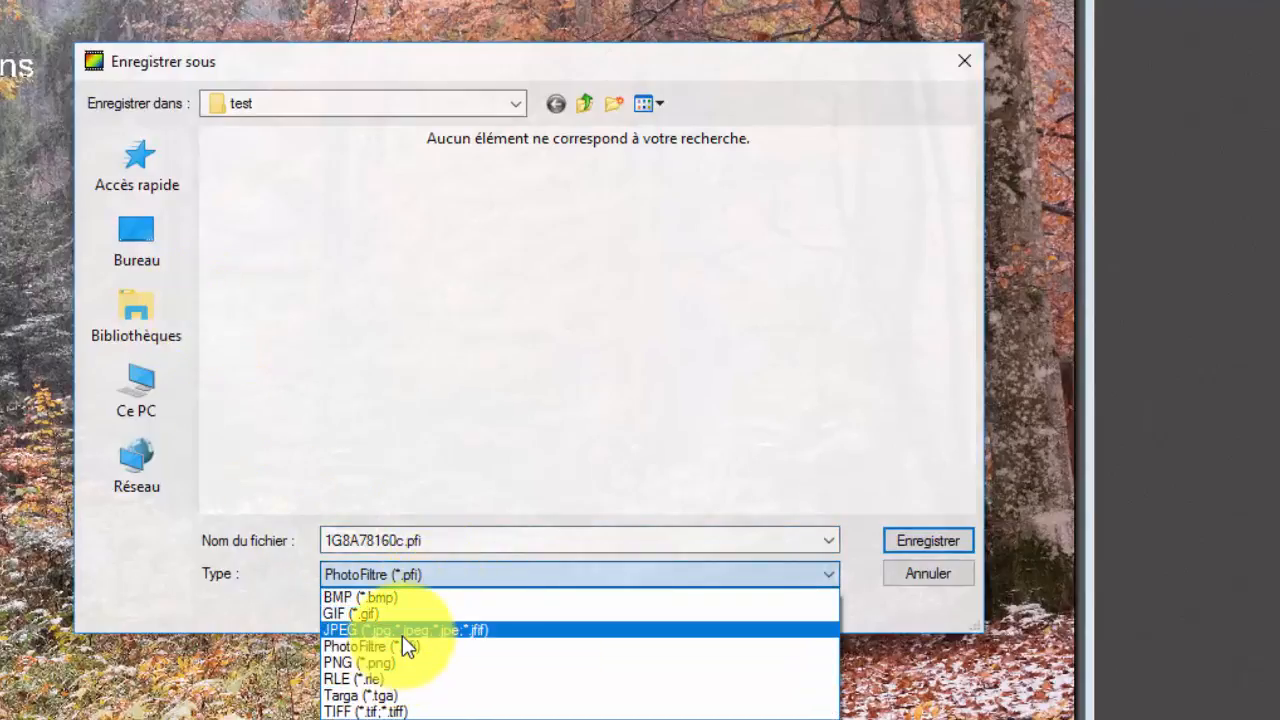
left_click(402, 630)
left_click(401, 541)
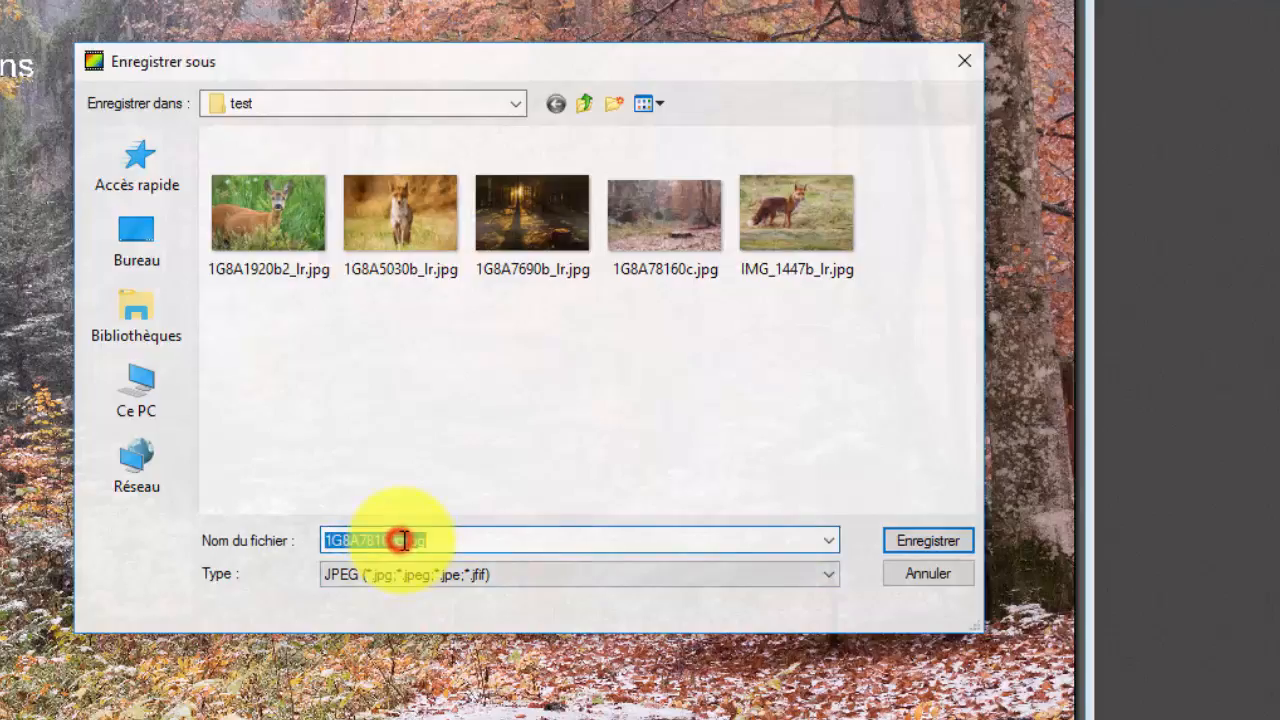
left_click(406, 541)
type("c")
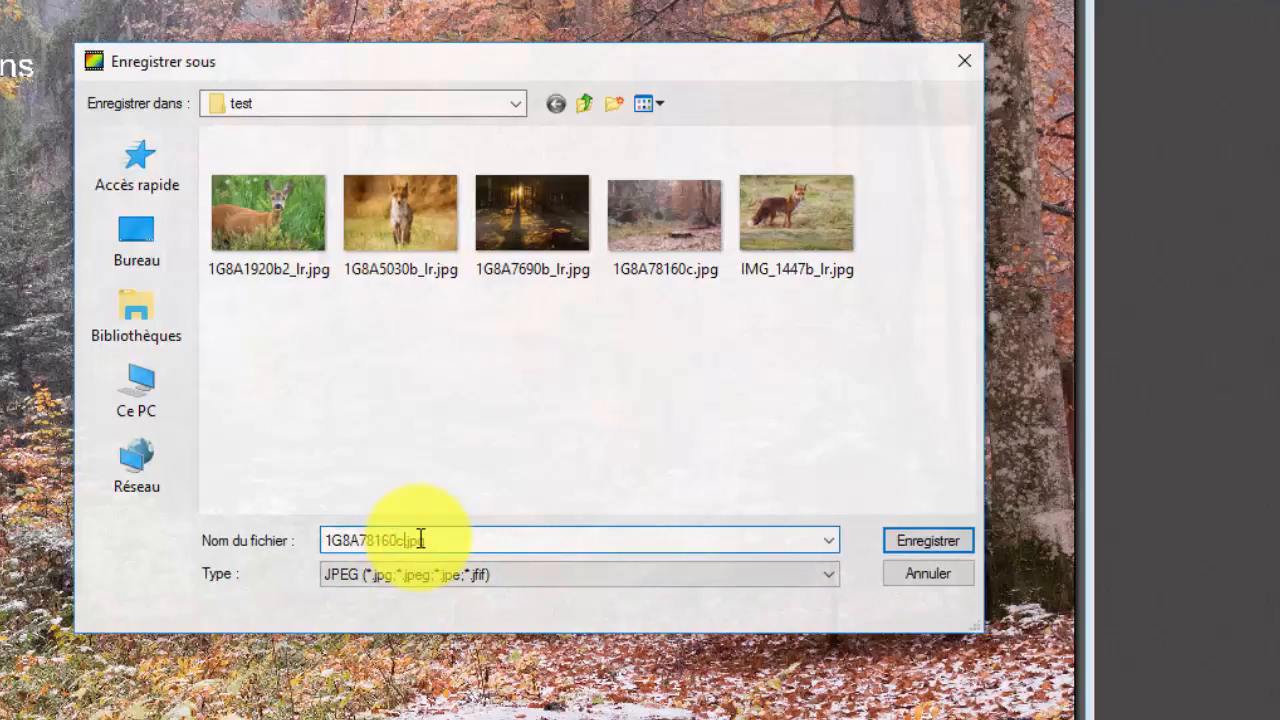
type("2")
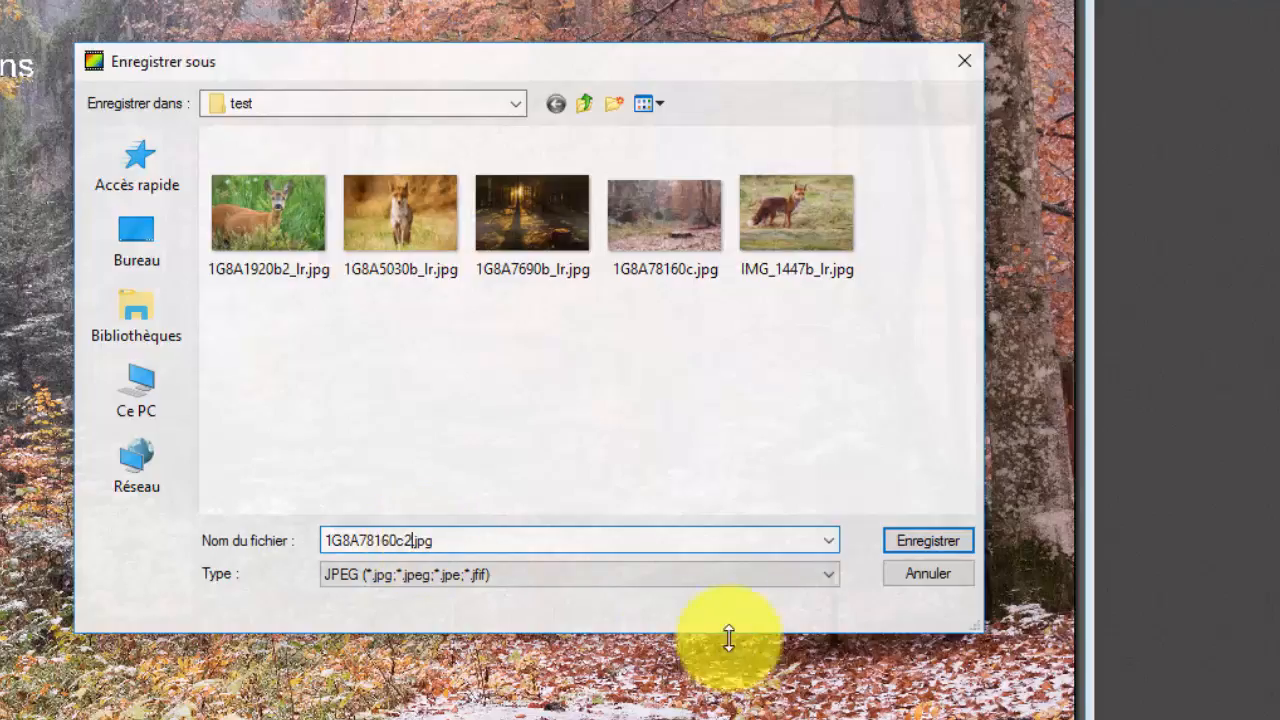
left_click(906, 540)
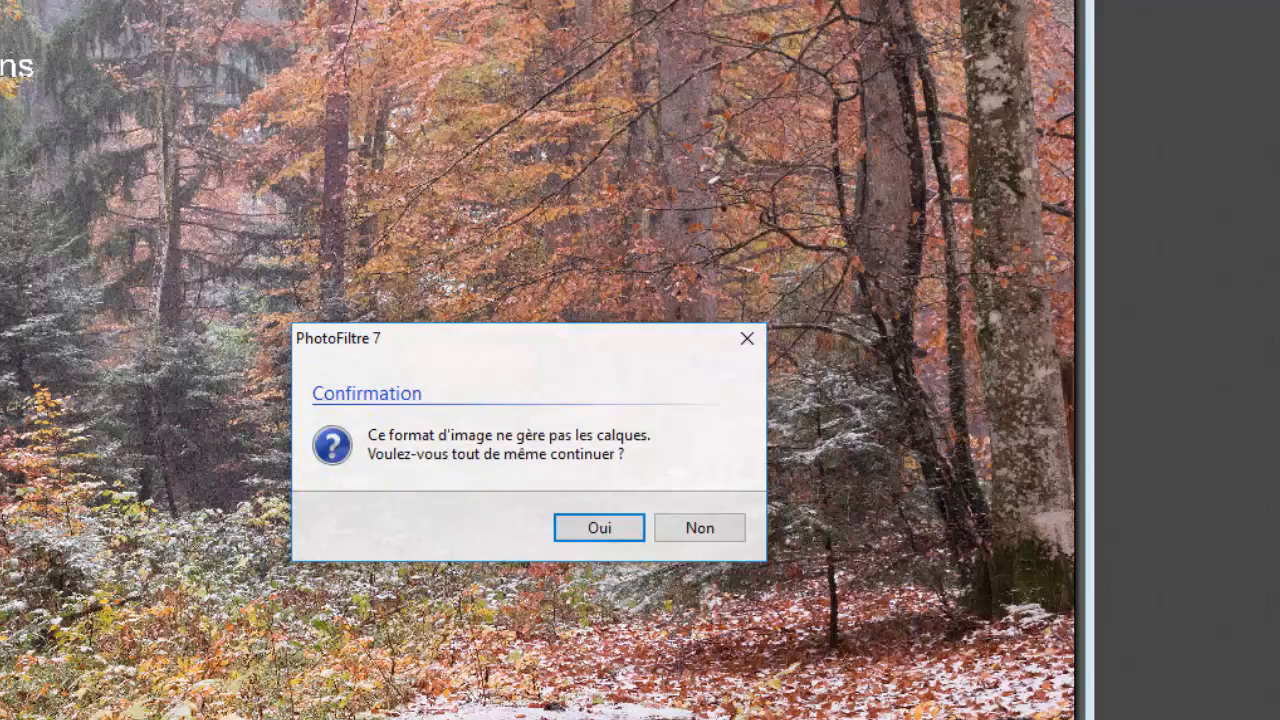
left_click(590, 530)
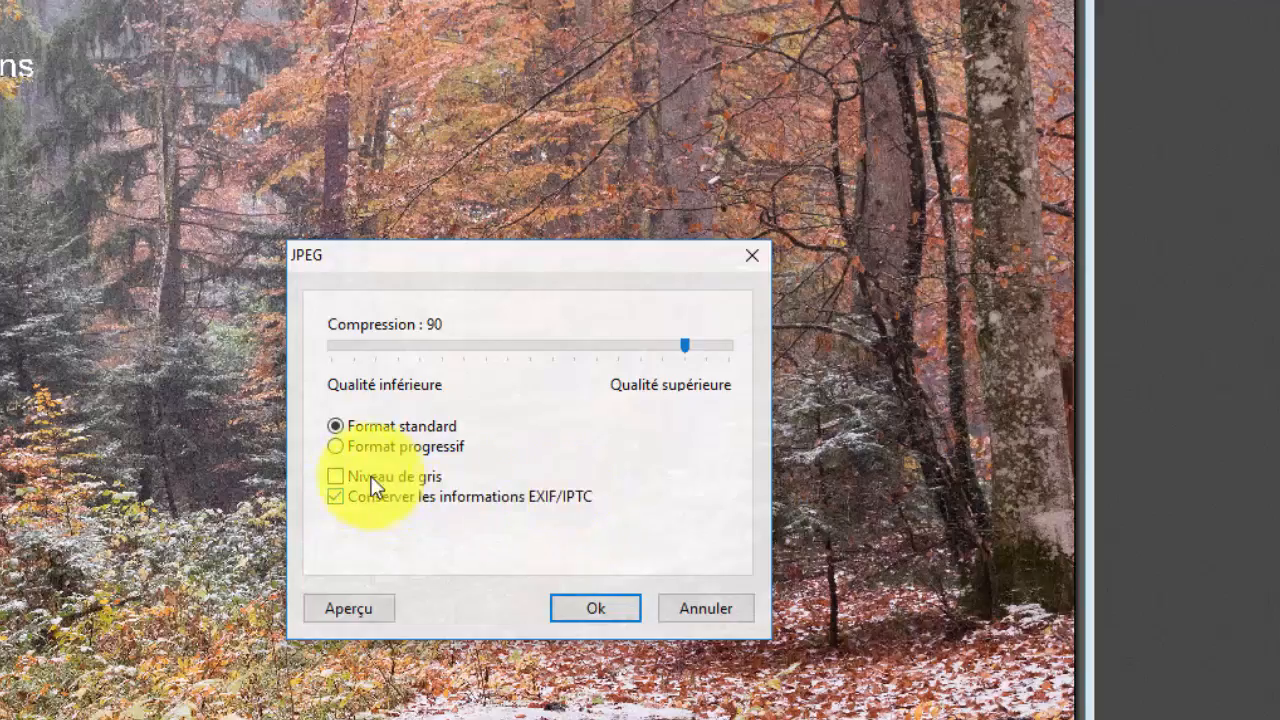
left_click(583, 607)
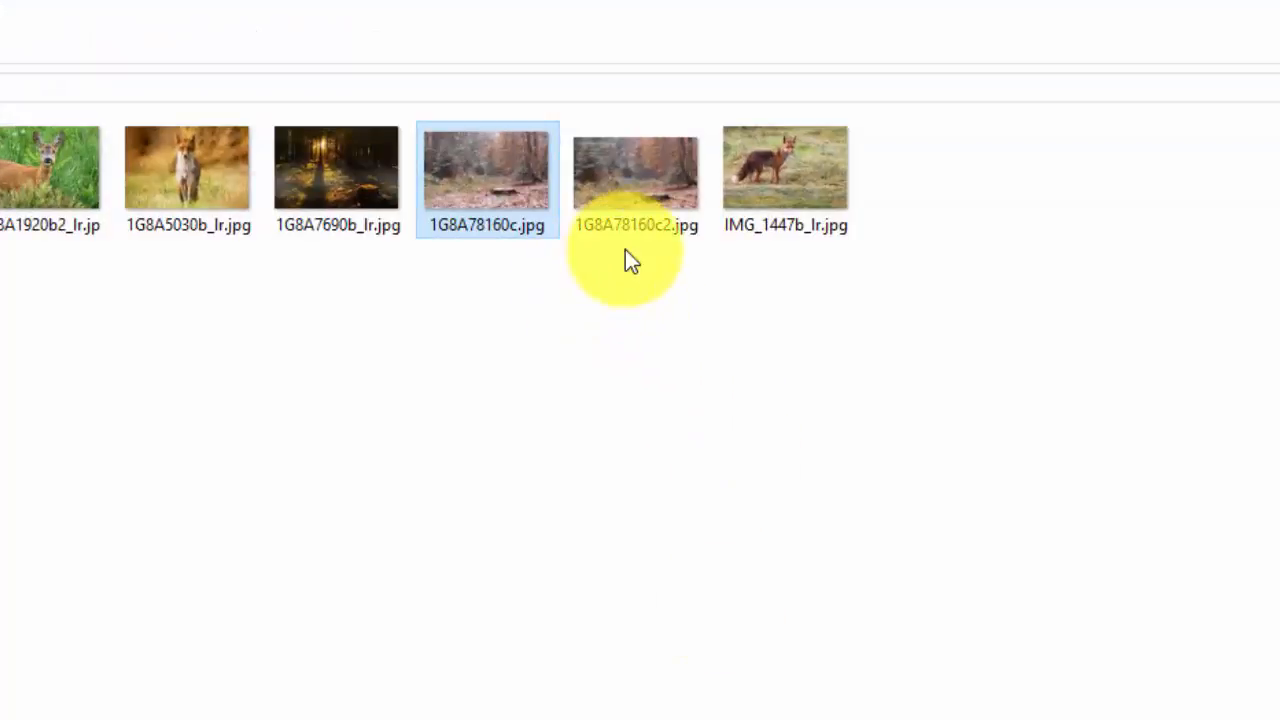
Switch to the test folder and view the original 1G8A78160c.jpg in Photos, comparing it with the retouched 1G8A78160c2.jpg.
double_click(533, 205)
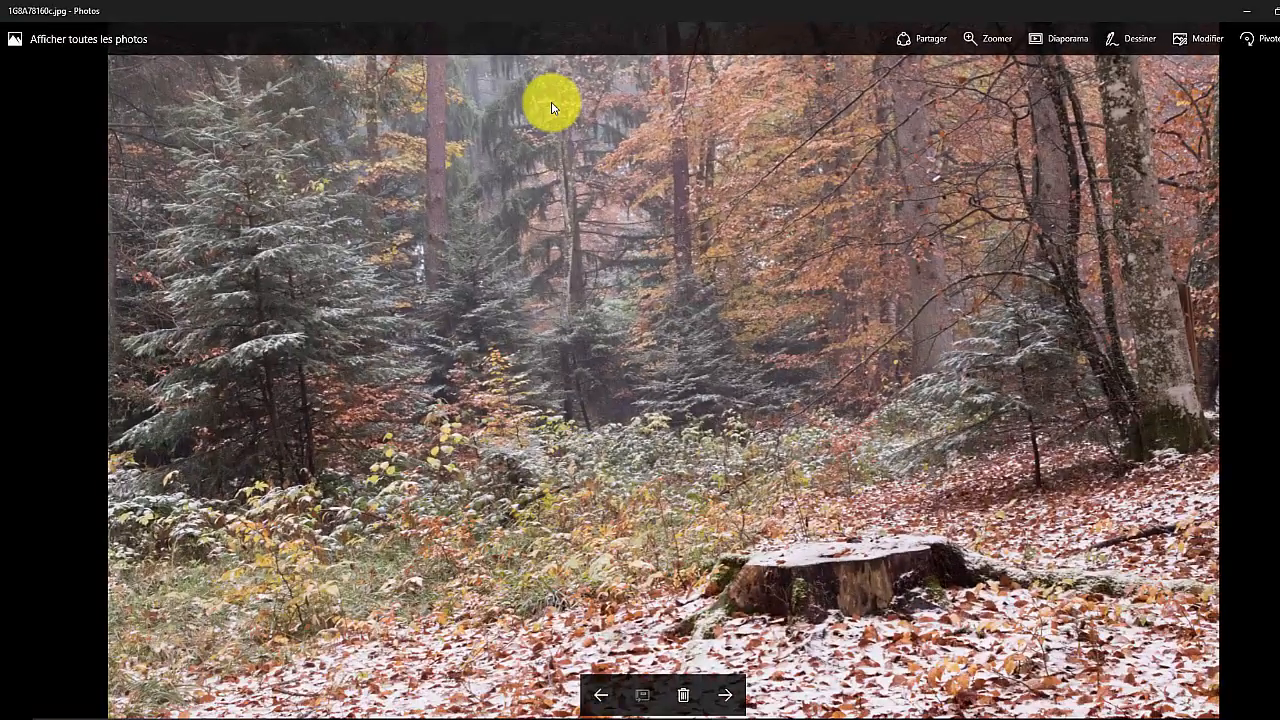
key("Right")
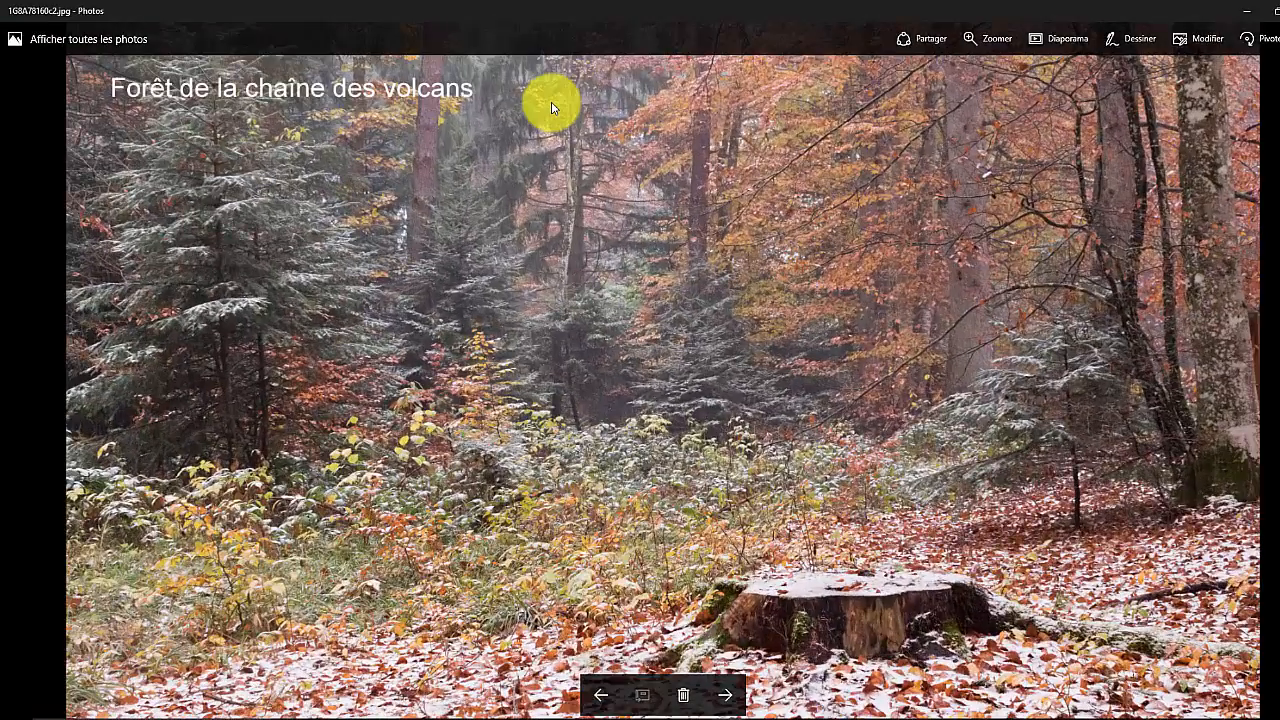